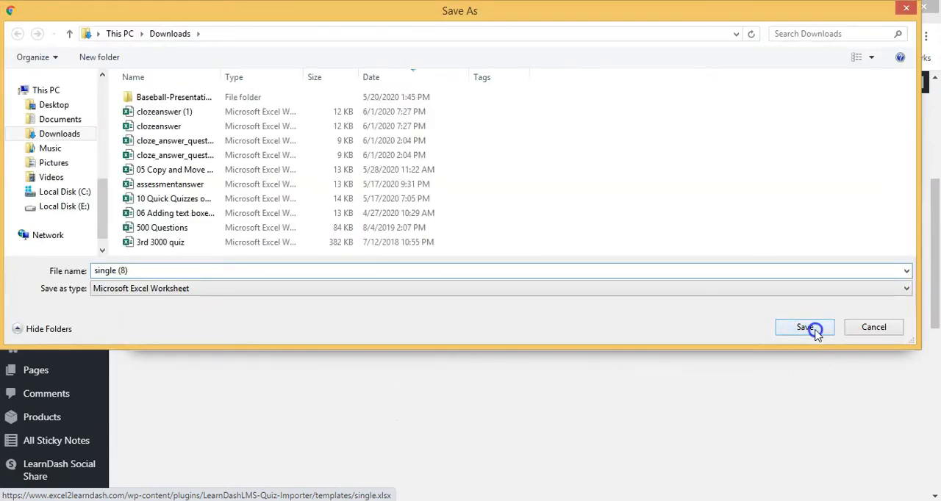
- Save the single-answer quiz template in Downloads as single (8) and open it in Excel
click(804, 327)
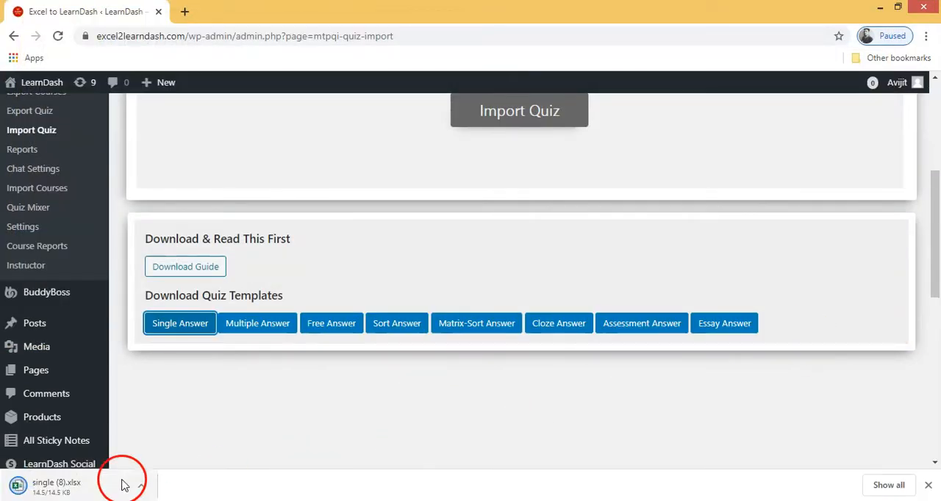
click(90, 487)
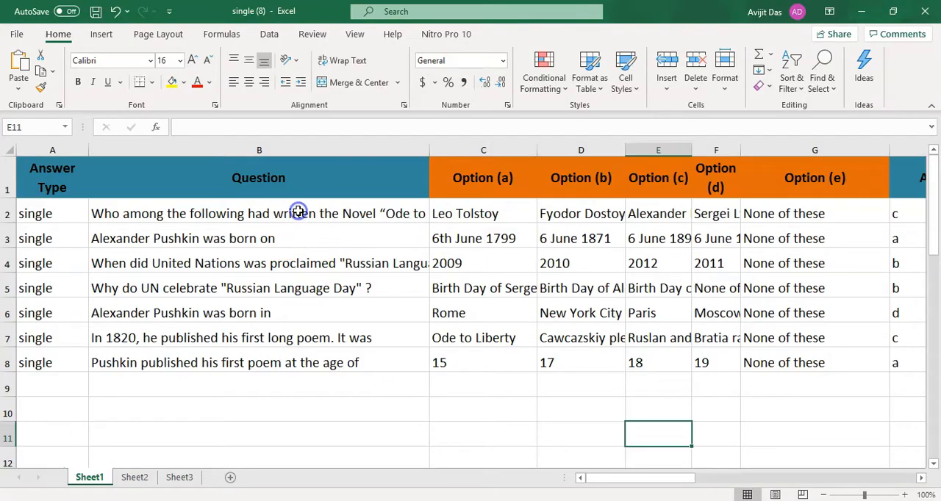
- Widen the Question column to fit the longest question and look over the questions in B2:B8
click(299, 214)
drag(454, 150, 549, 151)
drag(445, 212, 434, 350)
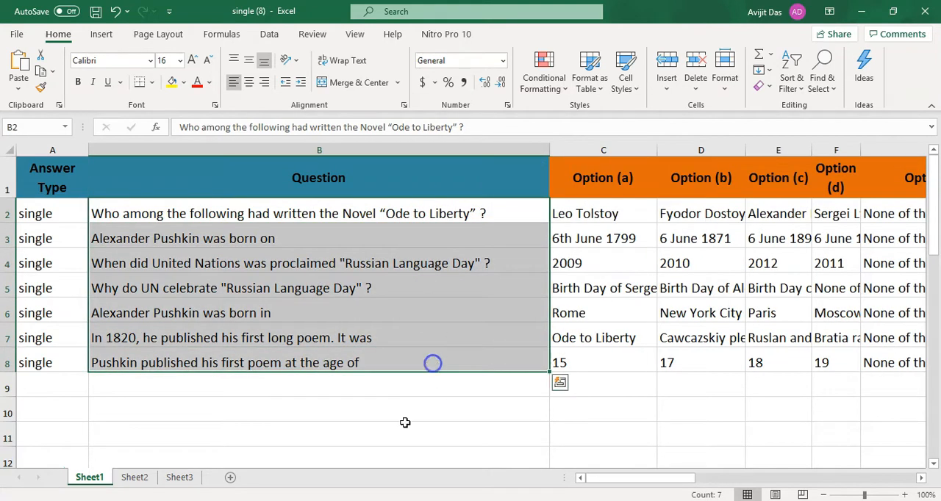
click(355, 437)
- Examine the Quiz Name entries in column U
drag(646, 478, 876, 480)
drag(798, 215, 810, 387)
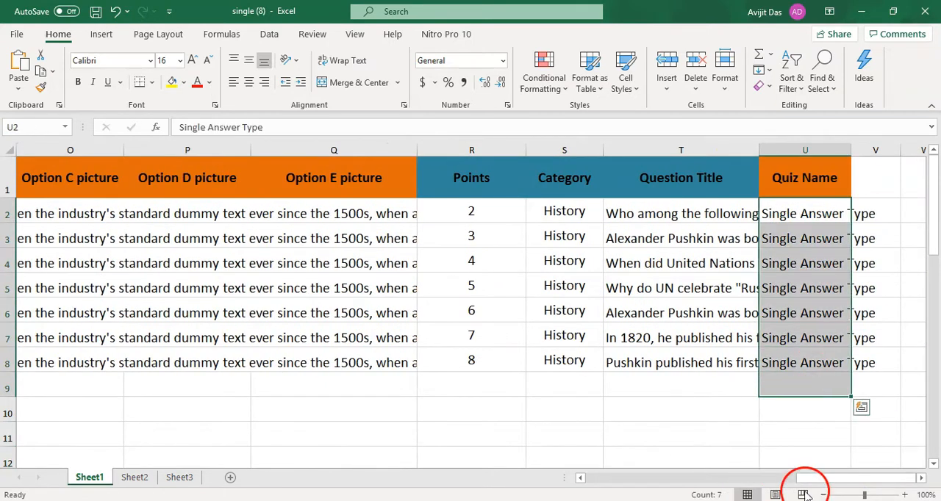
drag(817, 479, 556, 475)
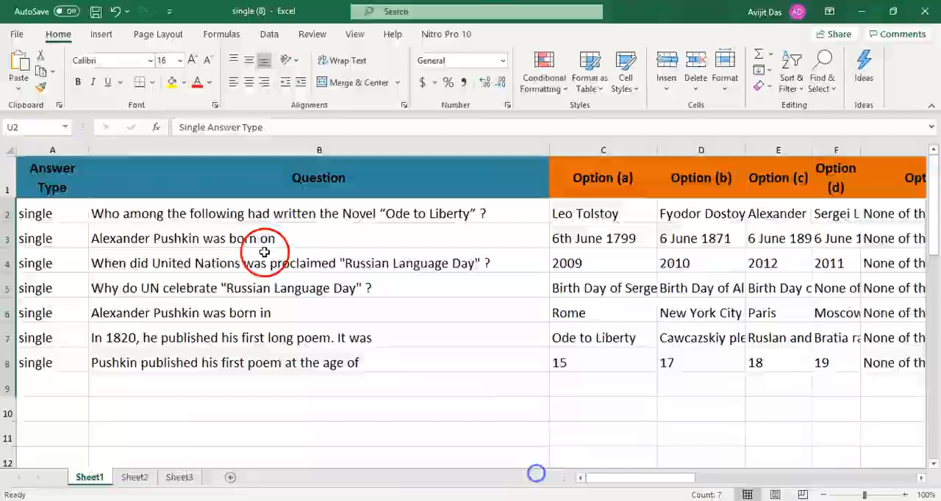
- Import the quiz from single (8).xlsx with the LearnDash quiz importer in Chrome and check the import message
click(544, 318)
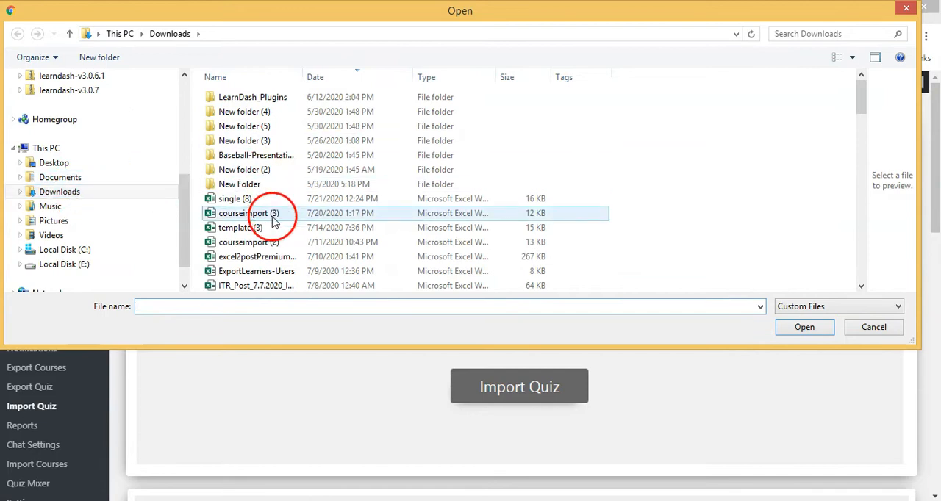
click(263, 203)
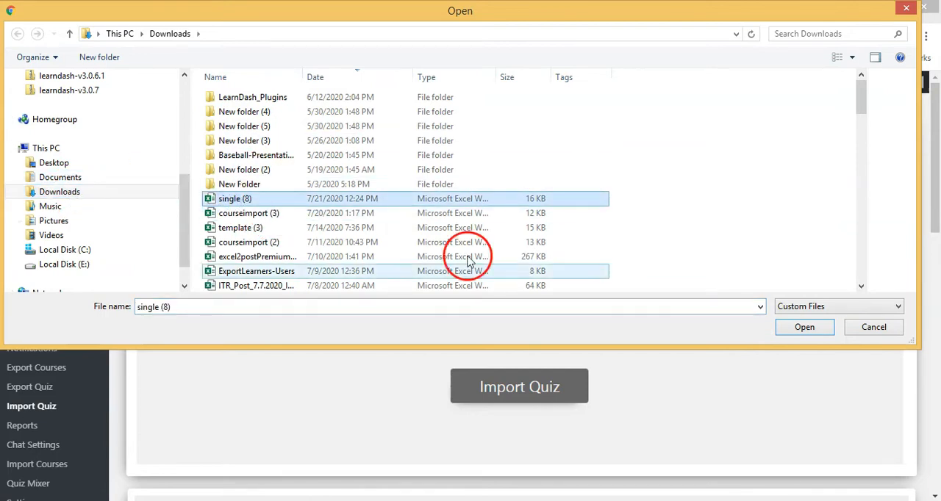
click(802, 327)
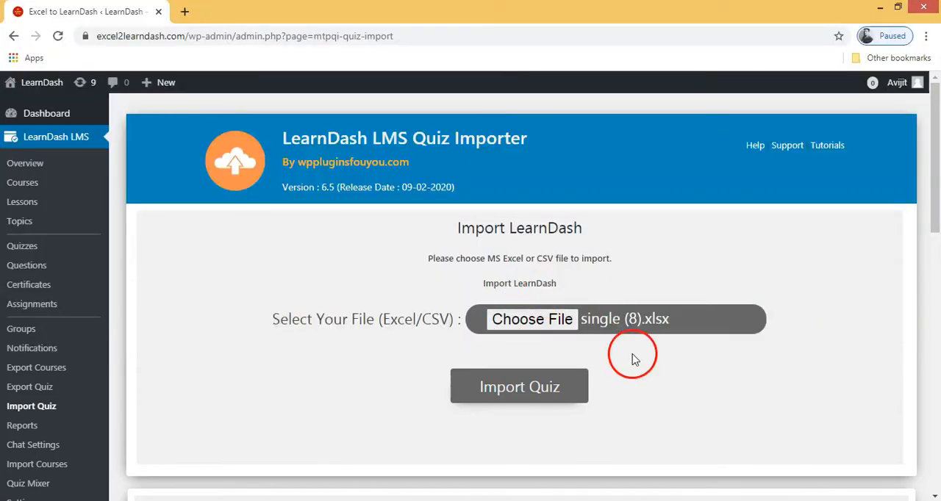
click(555, 378)
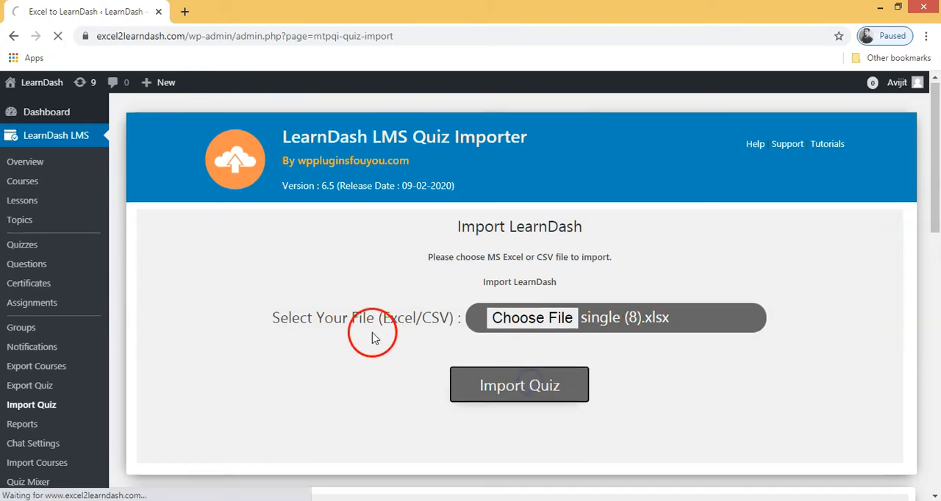
scroll(369, 327, down, 3)
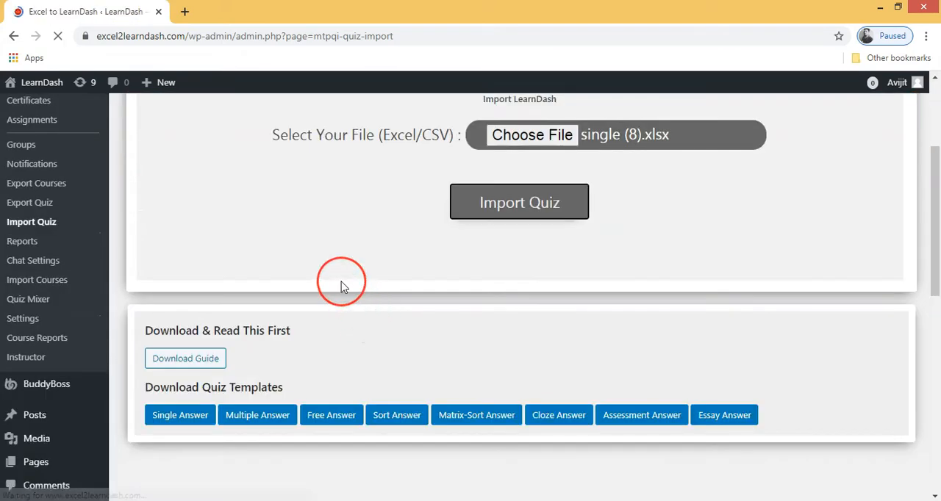
scroll(343, 287, down, 3)
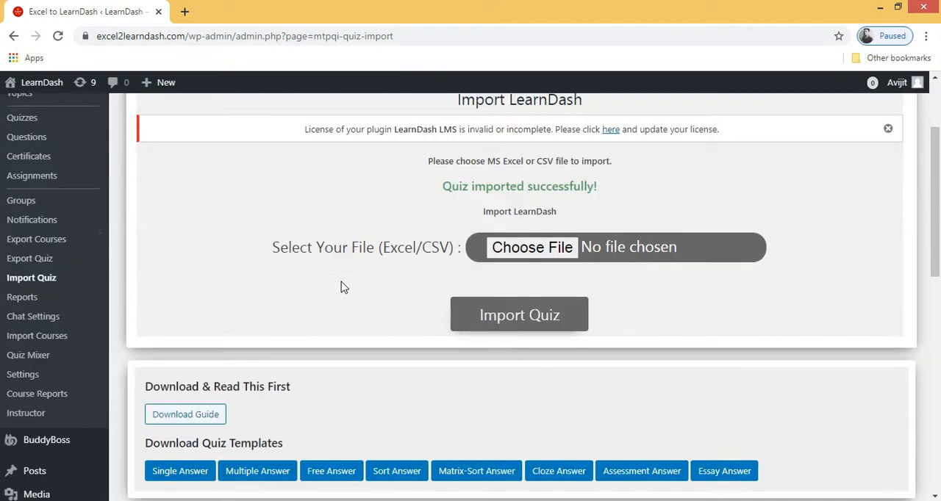
click(432, 160)
drag(483, 130, 609, 132)
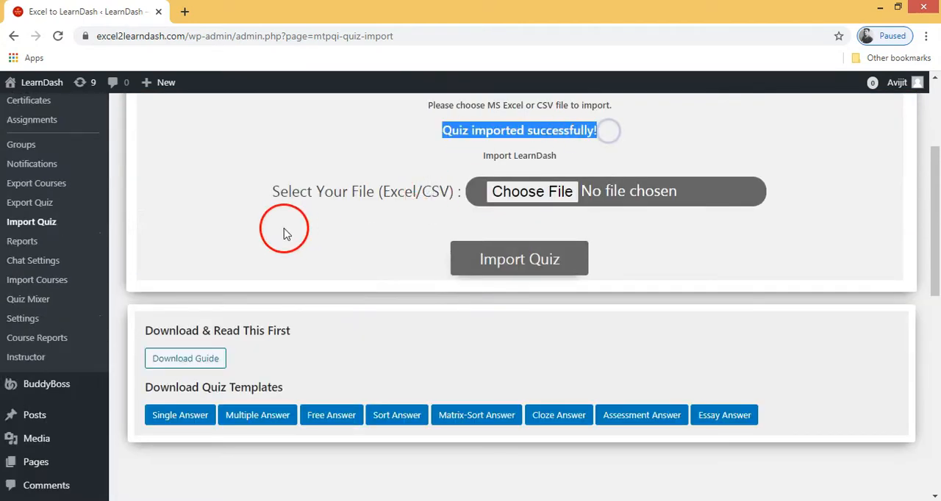
- Open the imported Single Answer Type quiz for editing from the Quizzes list and check its title
scroll(184, 224, up, 3)
click(28, 248)
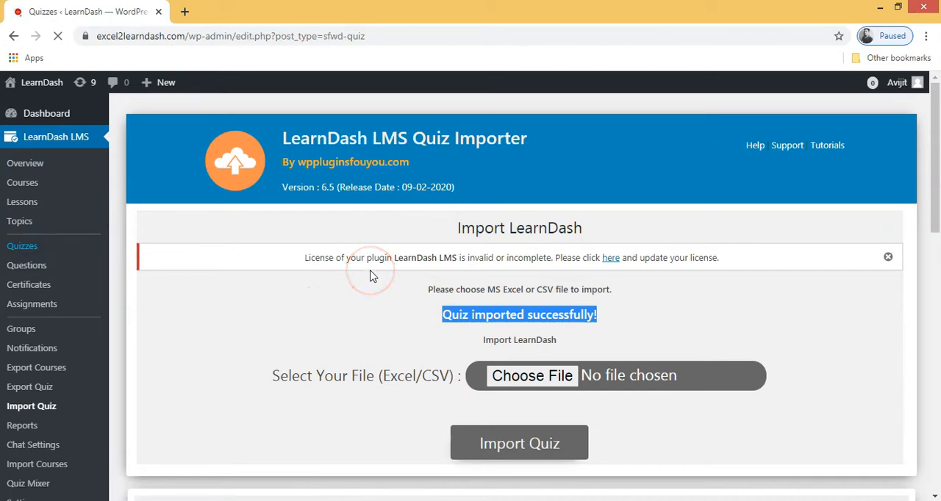
click(176, 327)
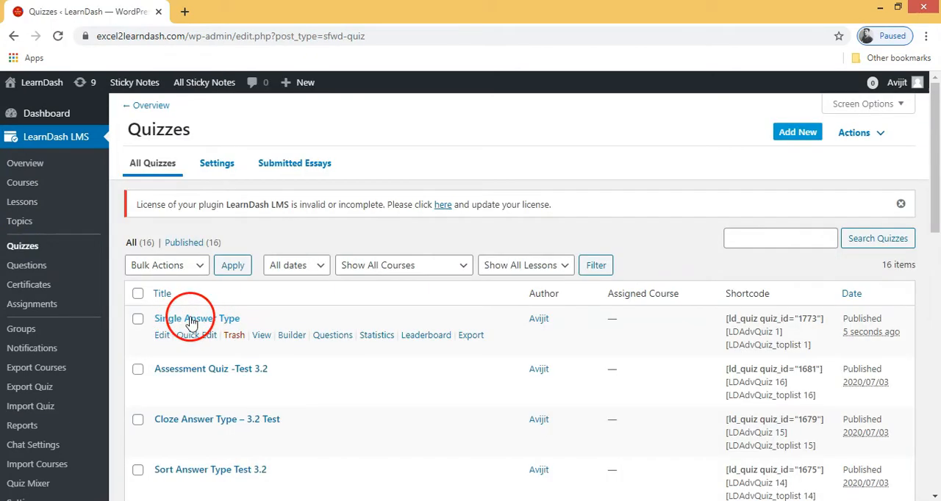
click(162, 335)
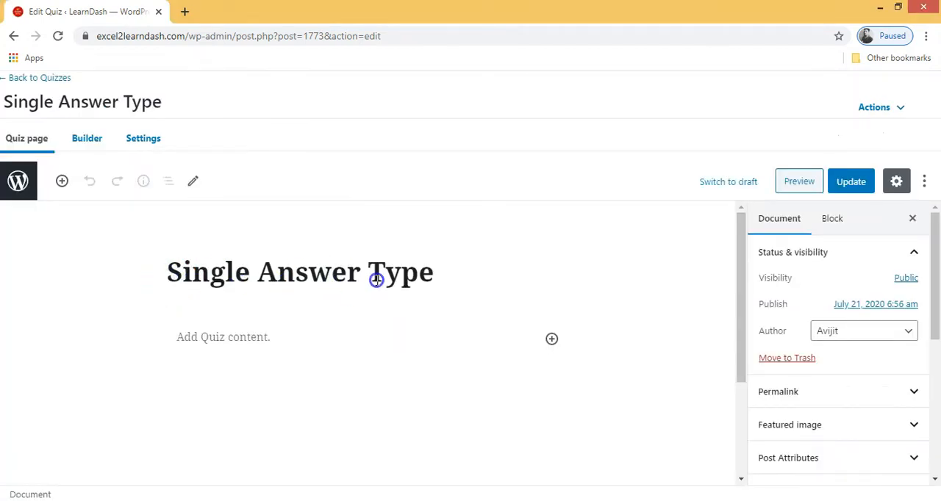
triple_click(366, 280)
click(351, 326)
- Review all imported questions in the quiz's Builder
click(83, 140)
click(300, 205)
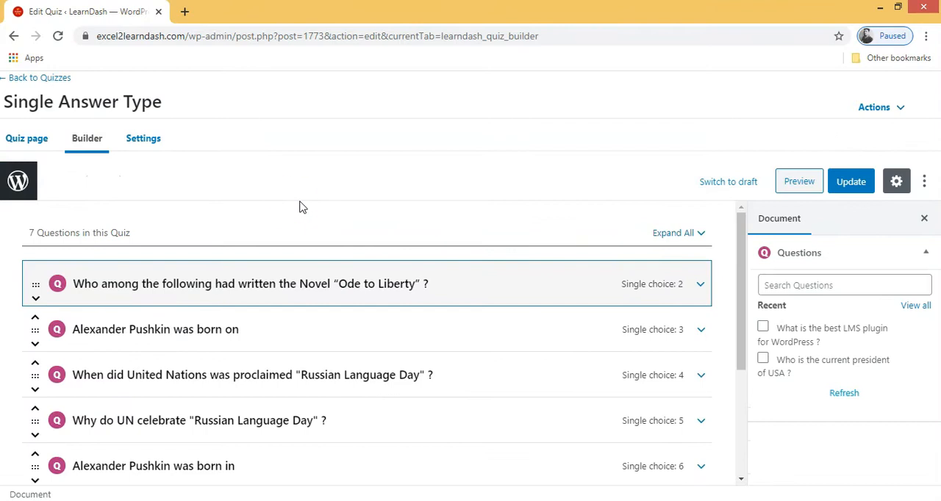
scroll(299, 206, down, 1)
scroll(301, 213, down, 2)
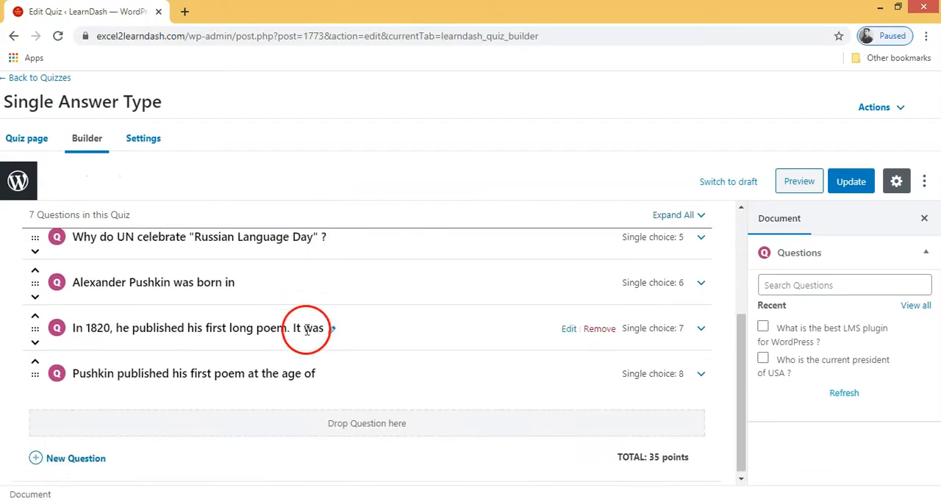
scroll(308, 362, up, 2)
scroll(303, 358, up, 1)
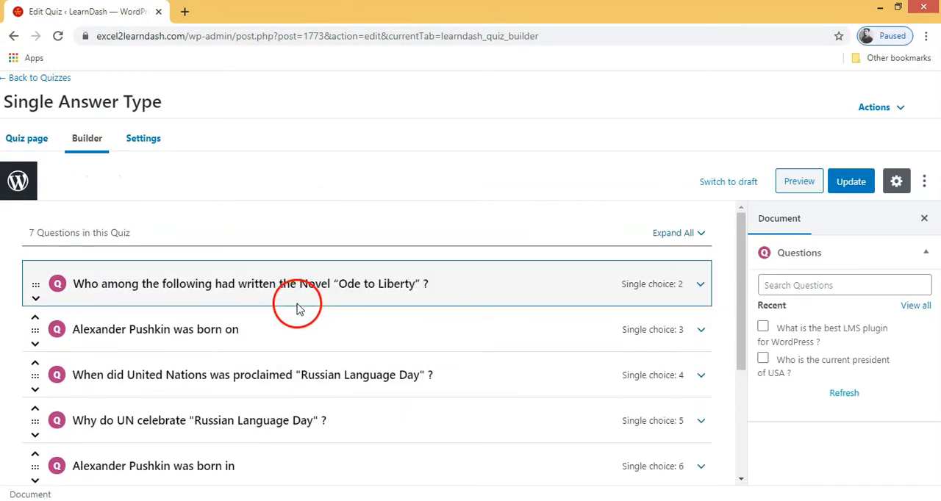
scroll(299, 308, down, 3)
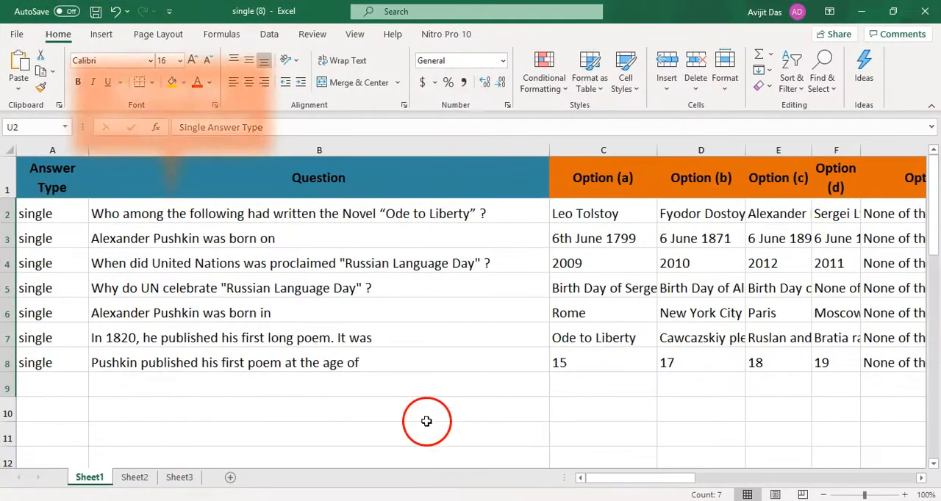
- Switch to the single (8) workbook in Excel and prefix the question in B2 with "Question 1 : "
click(403, 415)
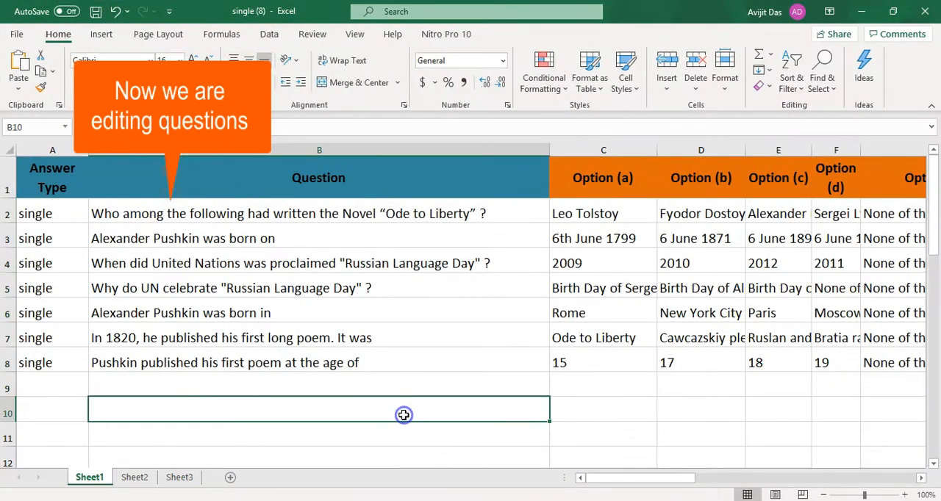
click(250, 252)
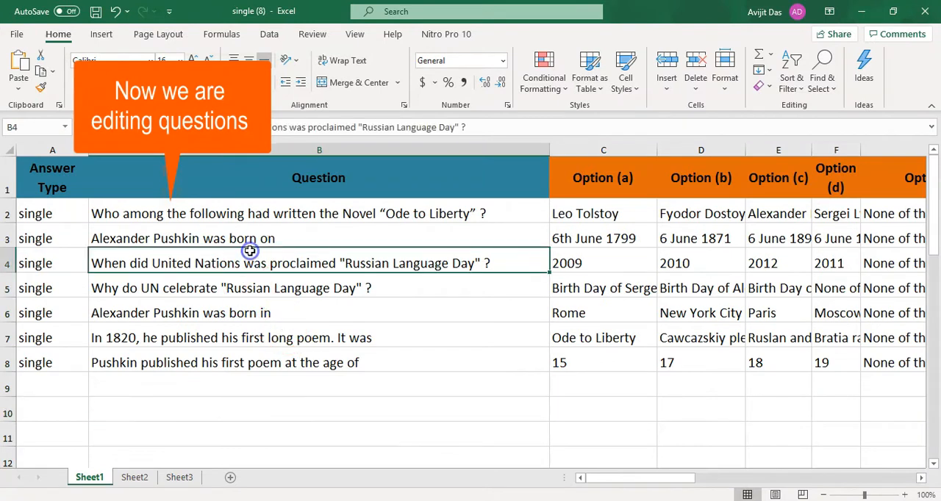
click(200, 219)
double_click(95, 208)
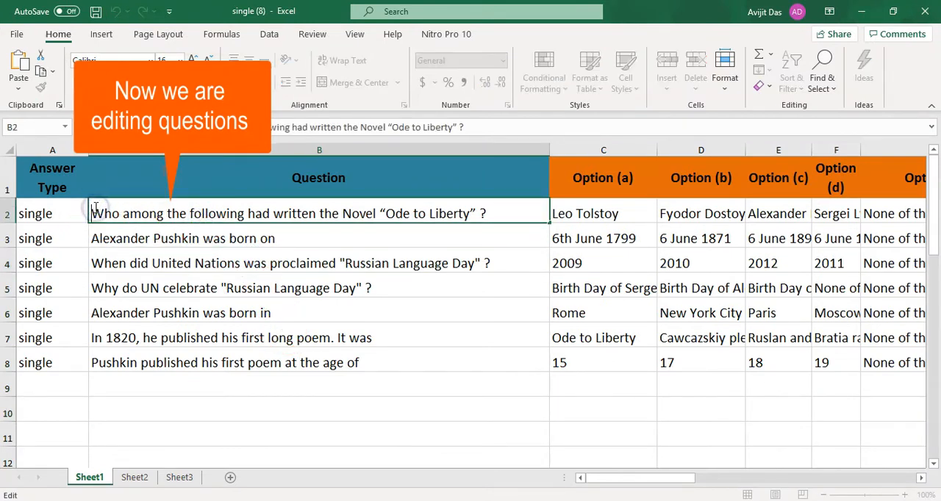
text(Question 1 :)
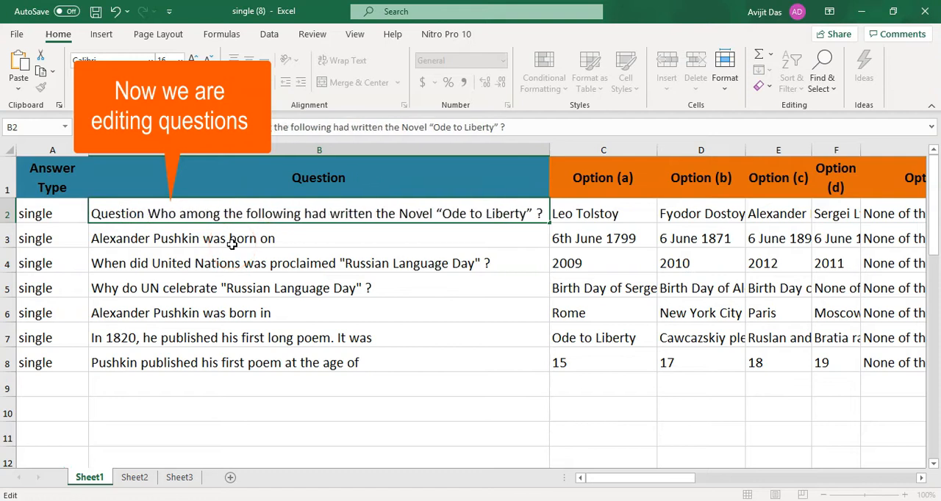
- Prefix the question in B3 with "Question 2 : "
double_click(94, 239)
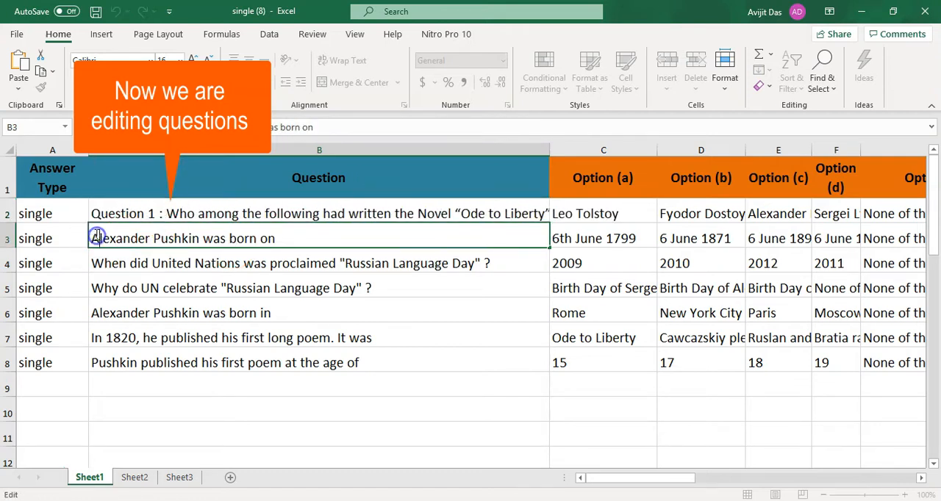
text(Question 1 :)
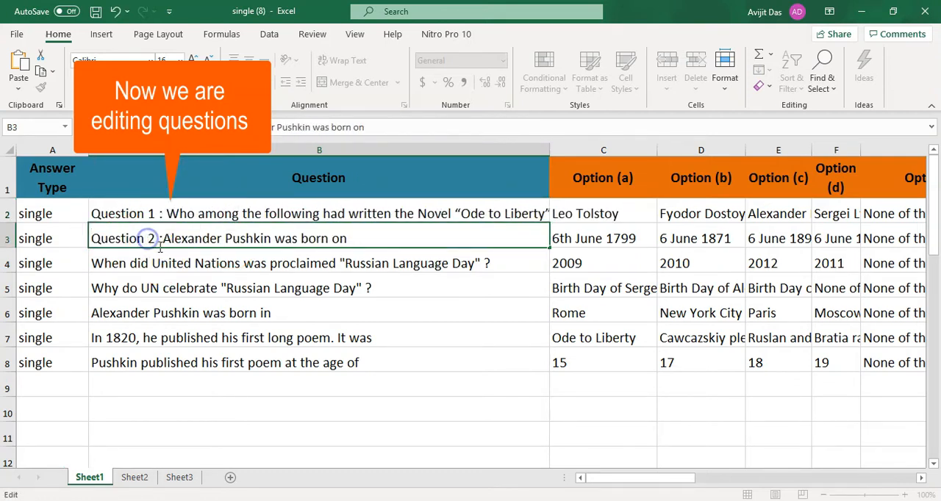
click(160, 248)
- Copy the "Question 2 :" prefix from B3 to the start of each question in B4 through B8
drag(98, 239, 92, 237)
key(ctrl+c)
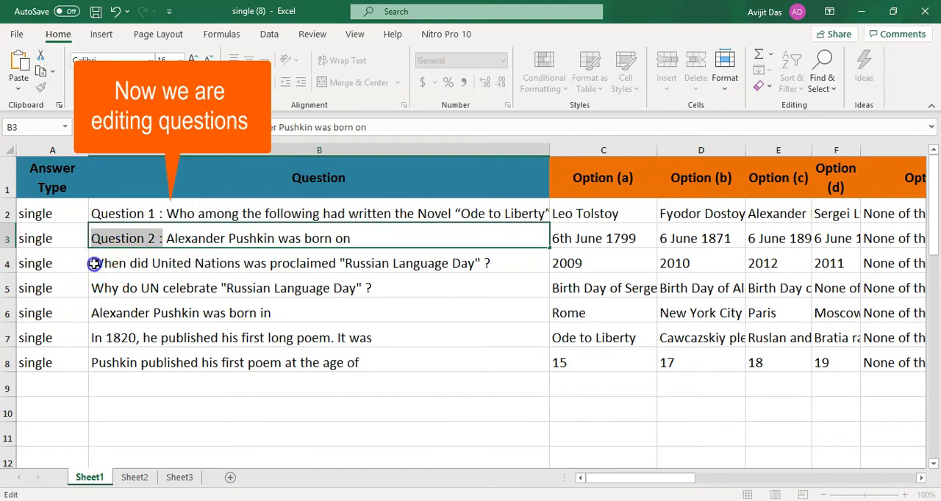
double_click(94, 264)
key(ctrl+v)
double_click(94, 288)
key(ctrl+v)
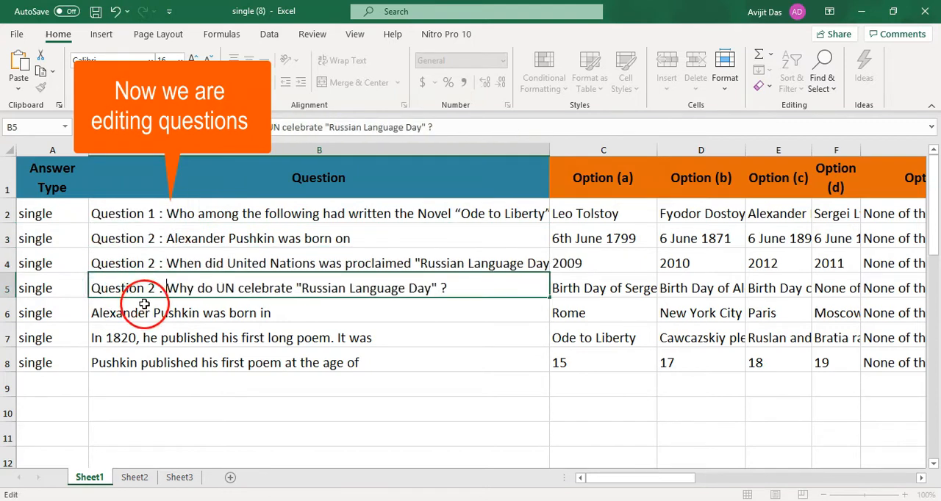
double_click(93, 312)
key(ctrl+v)
double_click(93, 338)
key(ctrl+v)
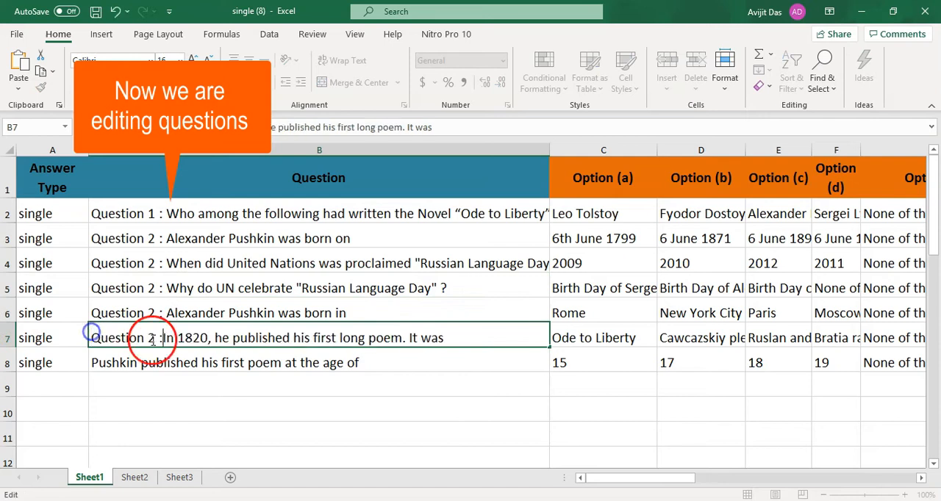
double_click(91, 363)
key(ctrl+v)
- Change the question numbers in the prefixes to 3 in B4, 4 in B5, and 5 in B6, B7 and B8
click(152, 261)
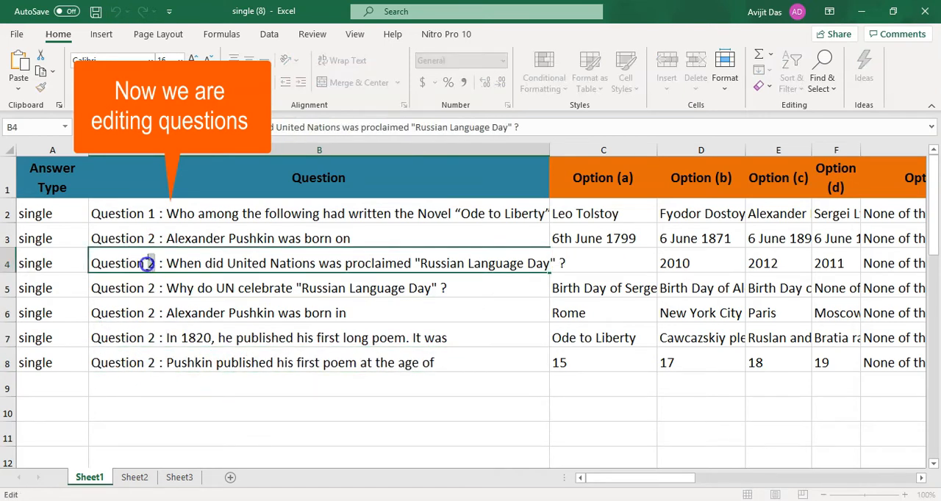
text(3)
double_click(150, 288)
text(4)
click(153, 314)
double_click(153, 313)
text(5)
double_click(152, 338)
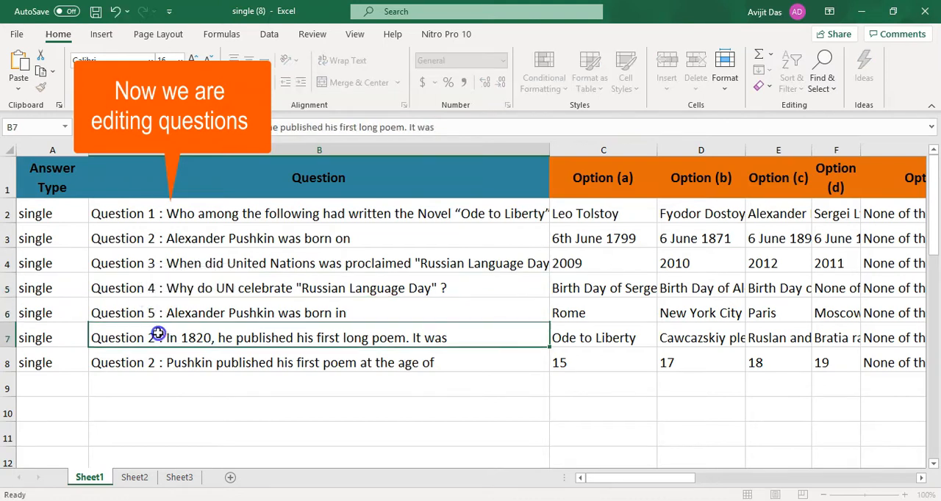
text(5)
double_click(152, 362)
text(5)
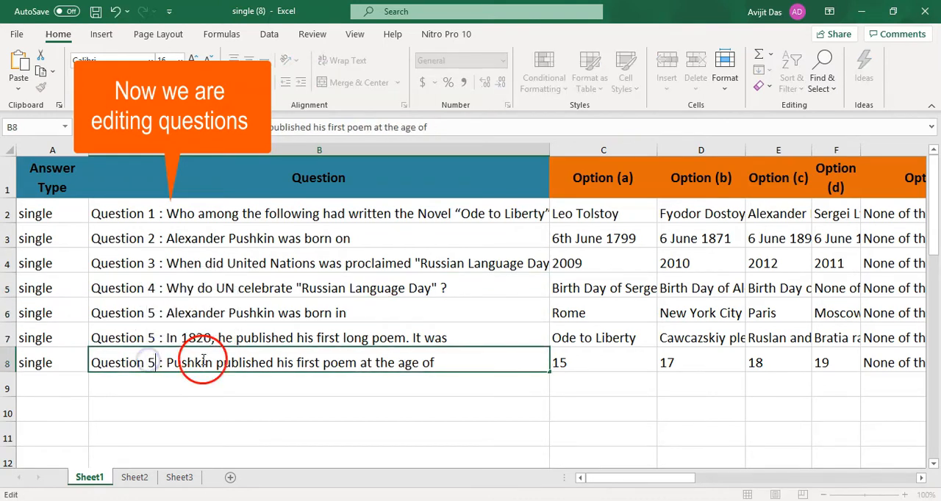
- Check the edited questions in column B against the Question Title entries in column T
click(304, 408)
drag(252, 212, 233, 379)
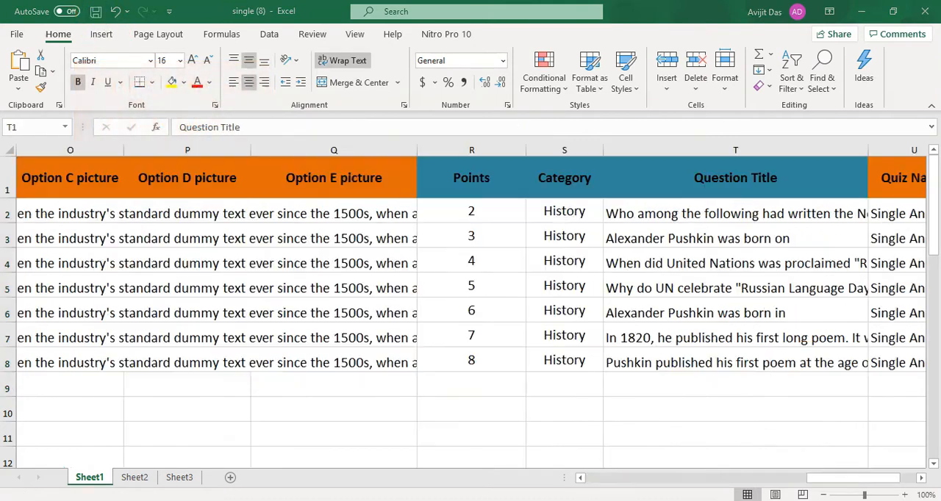
click(737, 185)
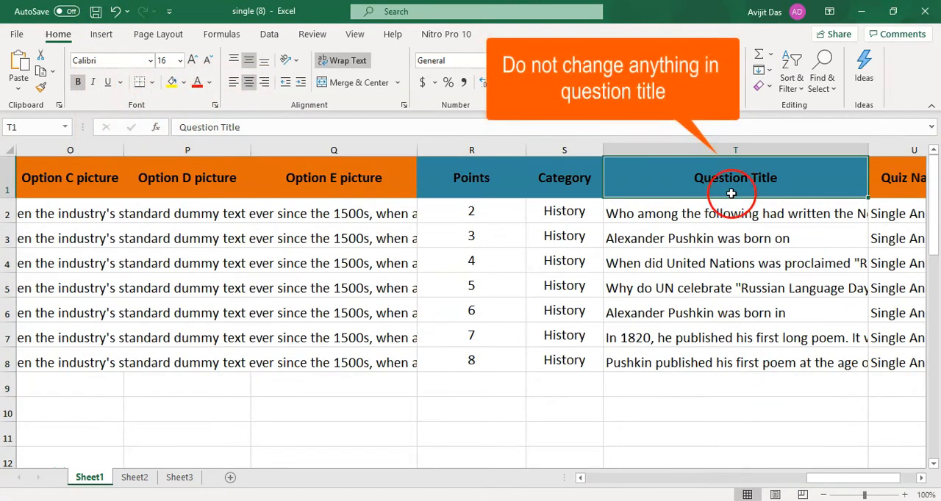
drag(724, 214, 727, 413)
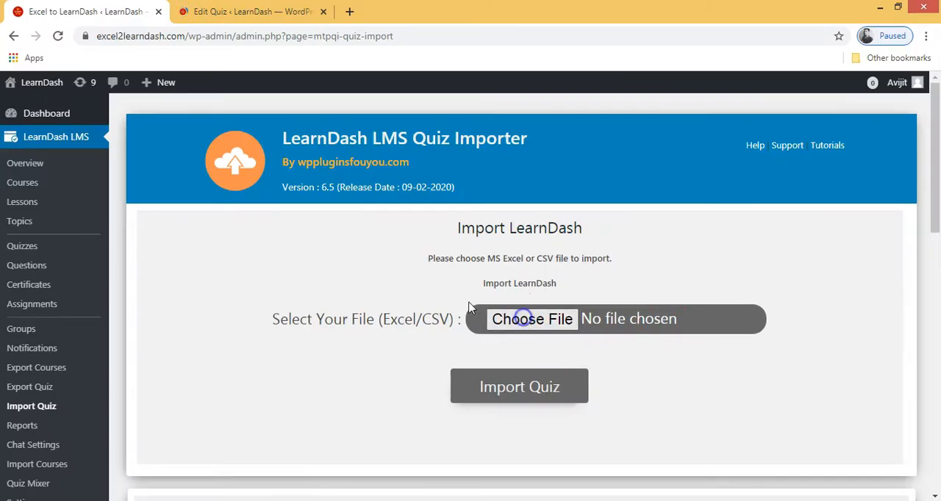
- Switch to the LearnDash quiz importer in the browser and import the single (8).xlsx file from Downloads
click(403, 267)
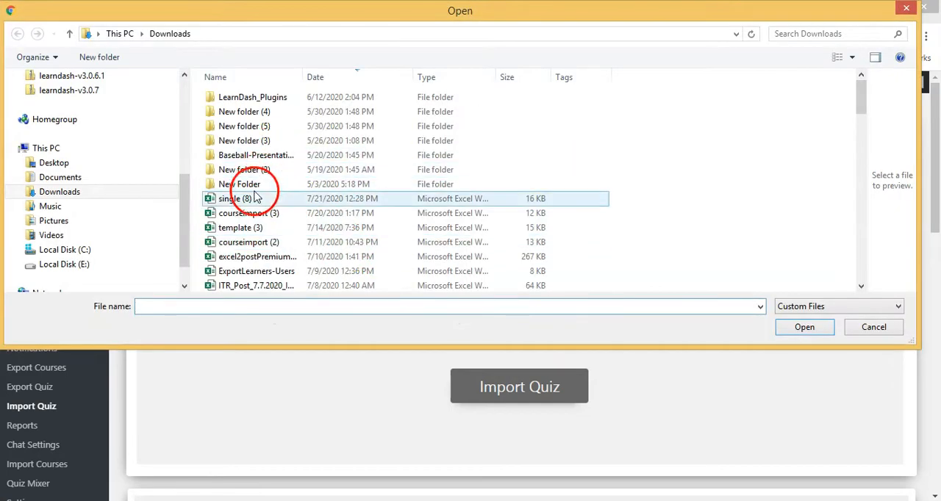
click(252, 199)
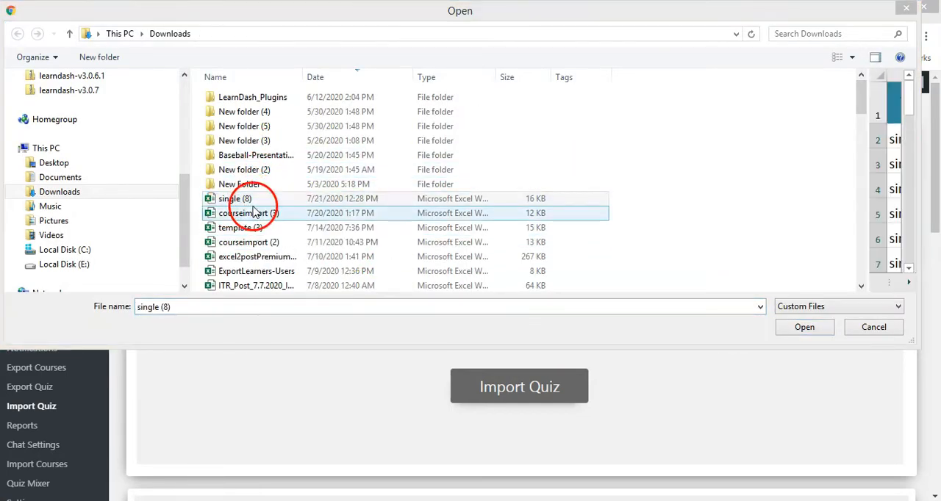
click(804, 327)
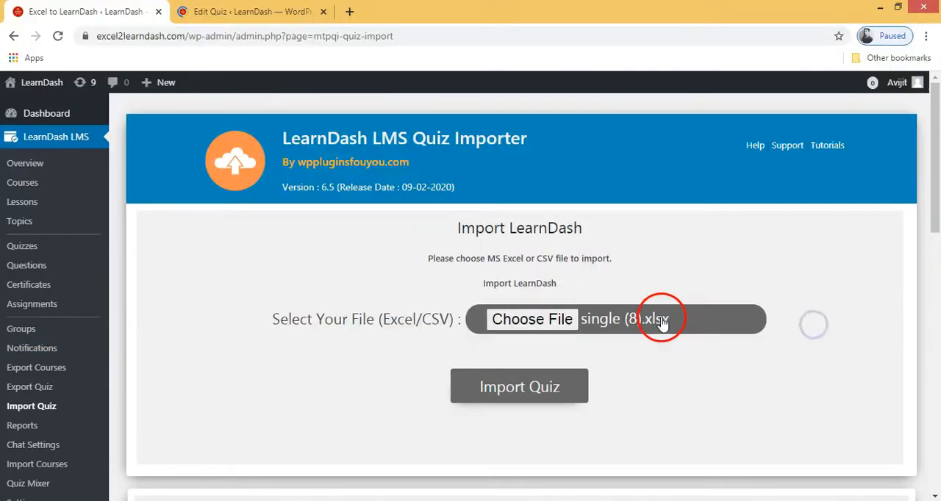
click(519, 388)
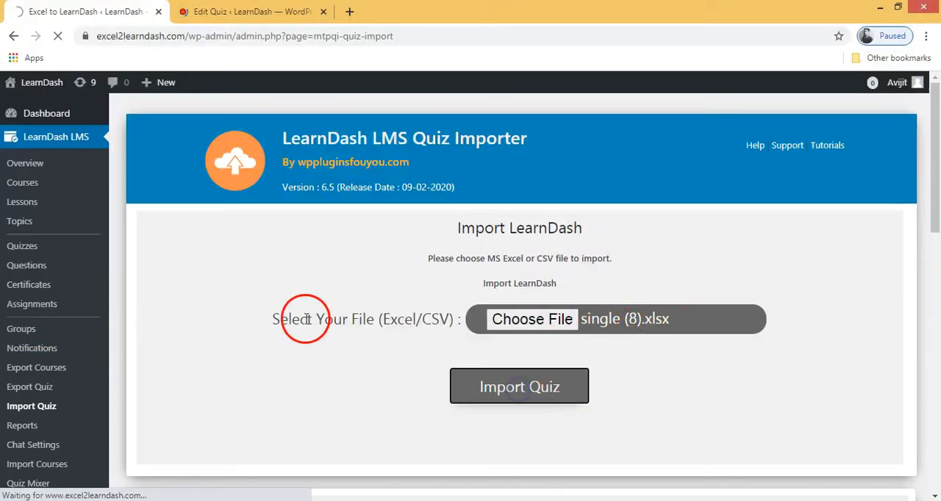
scroll(301, 323, down, 4)
scroll(309, 278, up, 3)
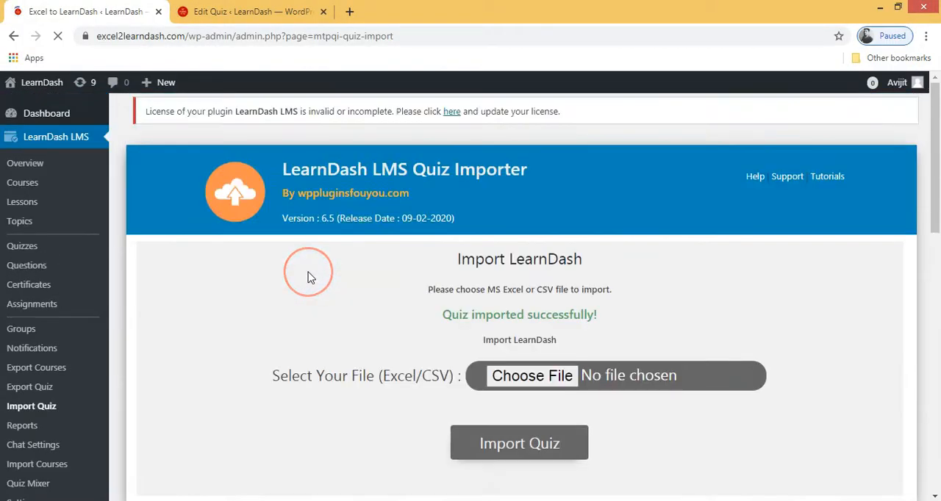
drag(422, 318, 638, 314)
- Reload the Single Answer Type quiz and go through its question list in the Builder
key(ctrl+Tab)
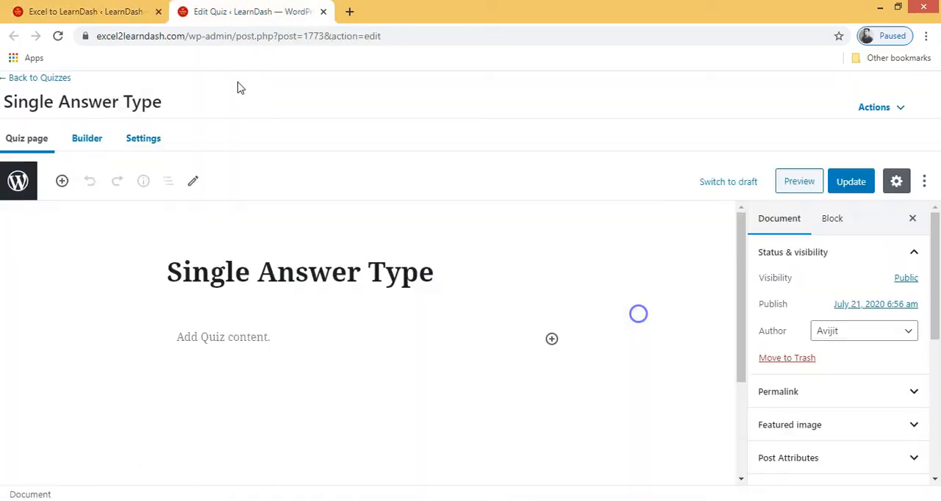
click(56, 37)
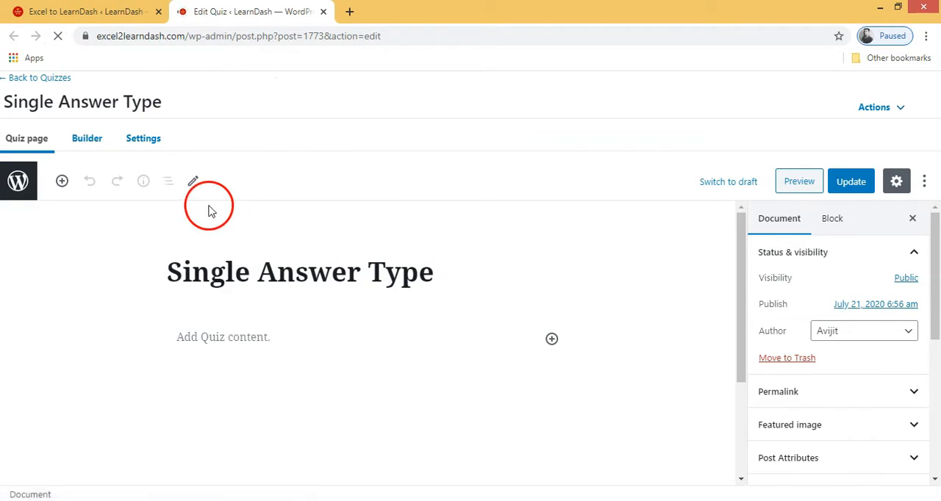
click(101, 142)
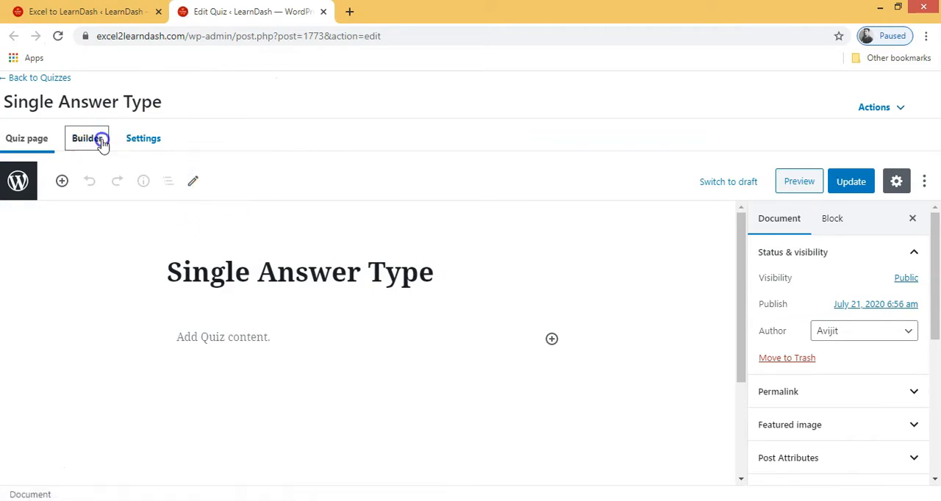
scroll(344, 235, down, 3)
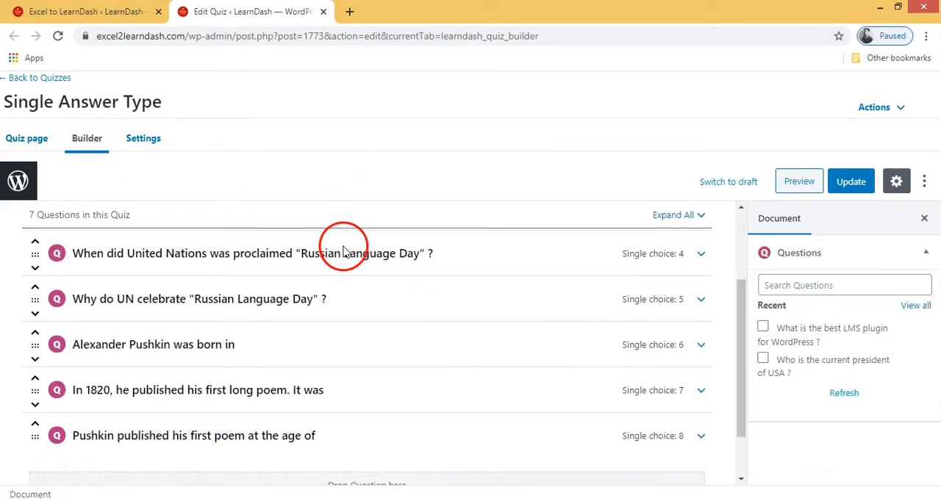
scroll(326, 374, up, 3)
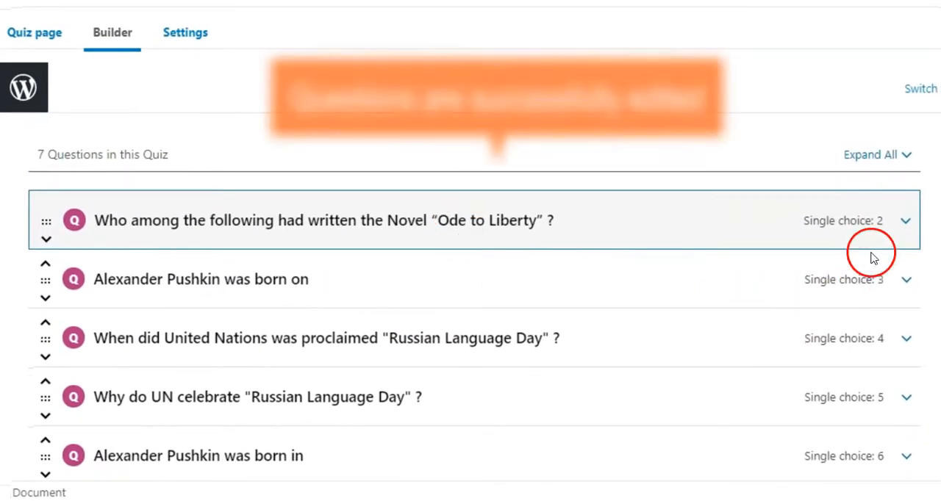
- Expand the "Ode to Liberty" and "Alexander Pushkin was born on" questions and check their question text without changing it
click(905, 220)
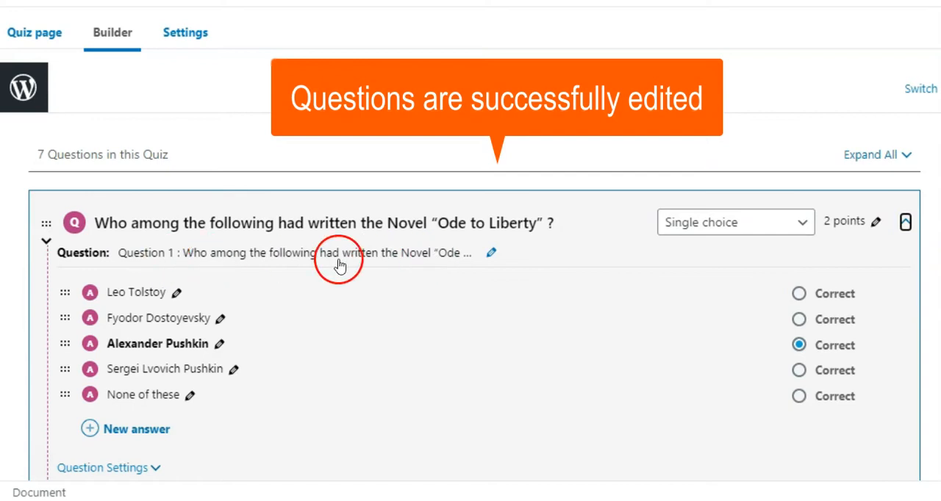
scroll(690, 295, down, 3)
click(907, 295)
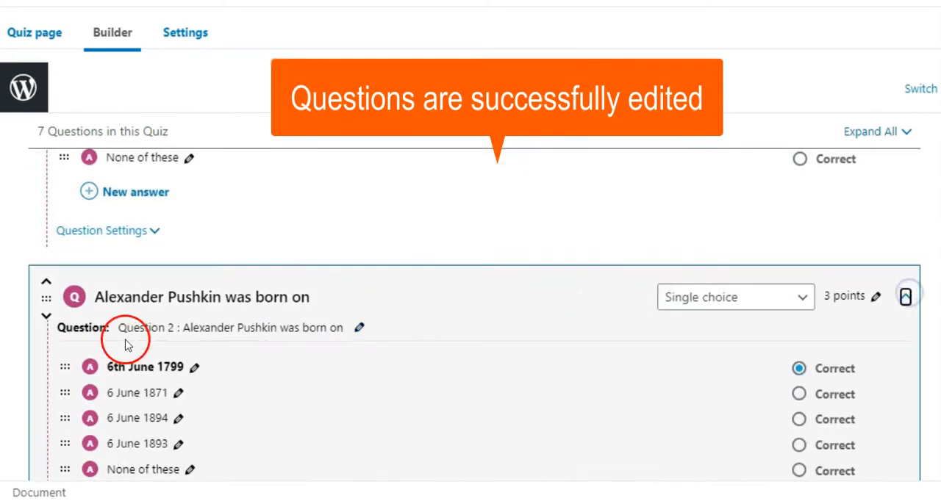
click(356, 329)
scroll(276, 382, down, 3)
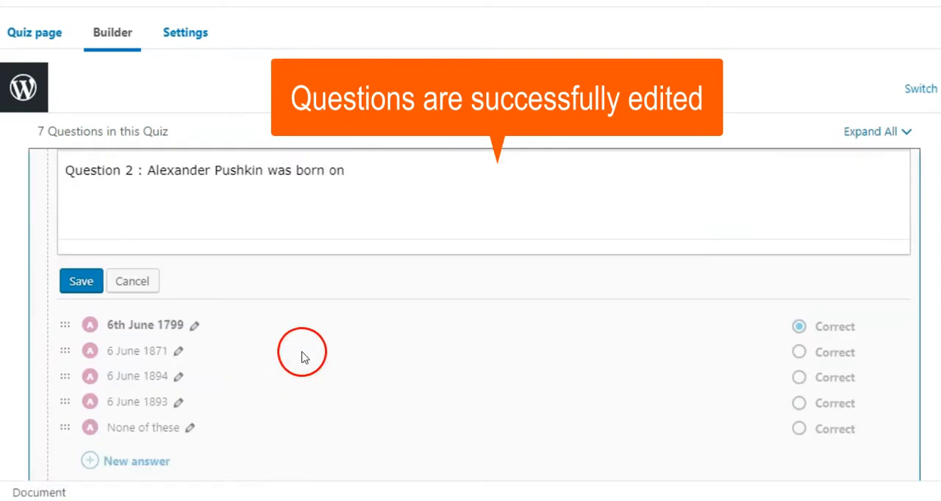
click(130, 281)
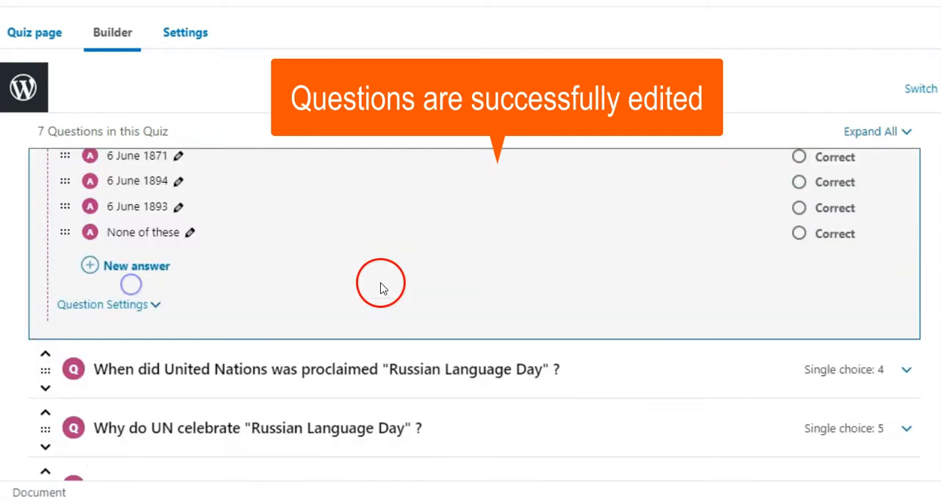
scroll(413, 303, up, 6)
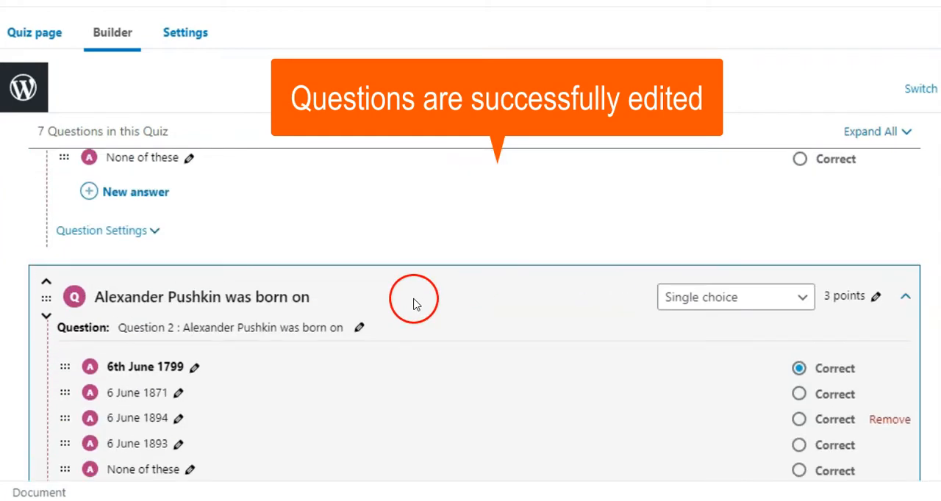
scroll(412, 294, down, 10)
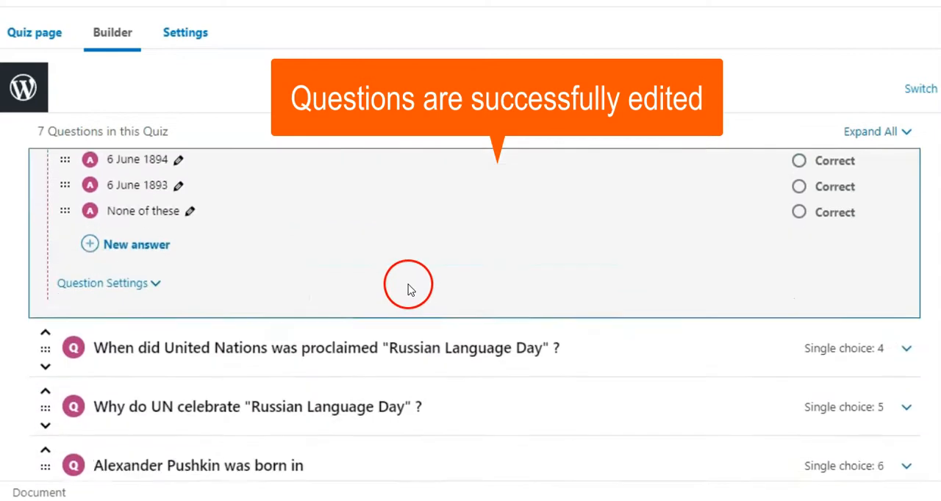
- Expand the "Why do UN celebrate" question and check its question text, leaving the editor without saving
click(905, 189)
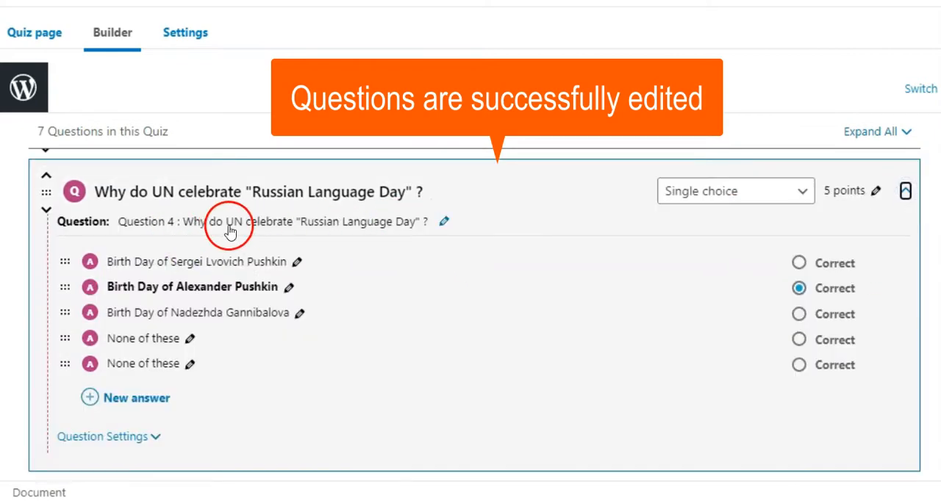
click(440, 224)
drag(64, 305, 517, 294)
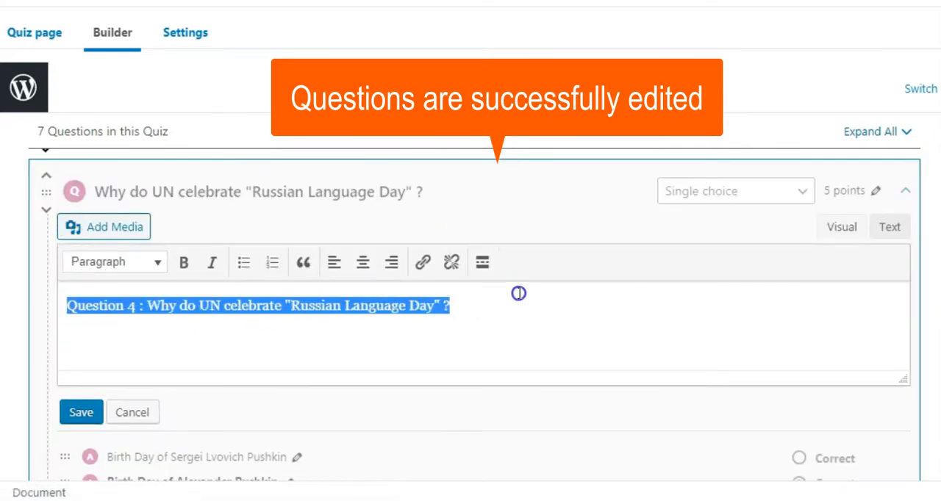
click(145, 414)
scroll(432, 400, down, 3)
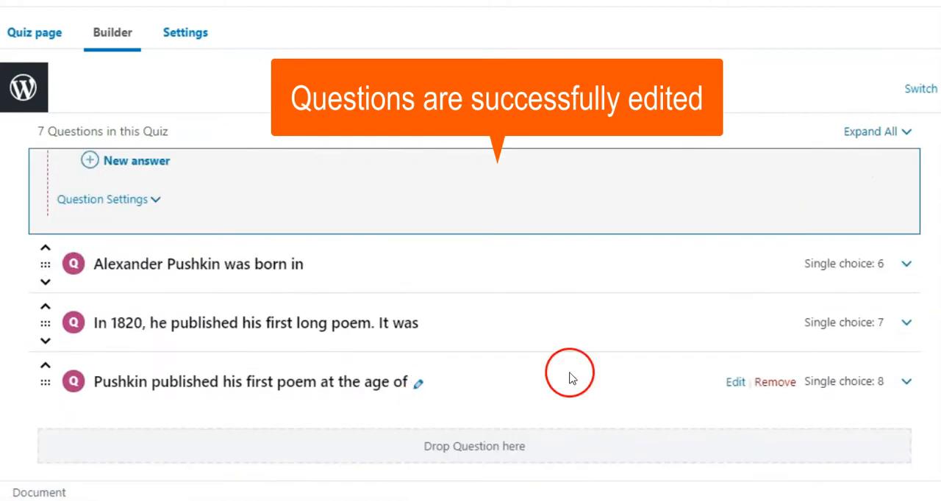
- Expand the "Alexander Pushkin was born in" question and check its question text, leaving the editor without saving
click(907, 265)
click(378, 299)
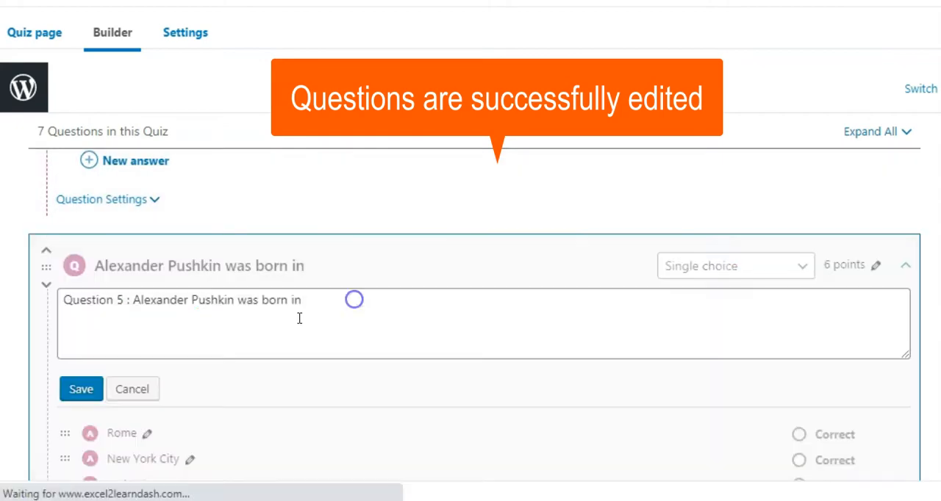
click(77, 376)
drag(77, 376, 378, 380)
scroll(472, 390, down, 3)
click(135, 249)
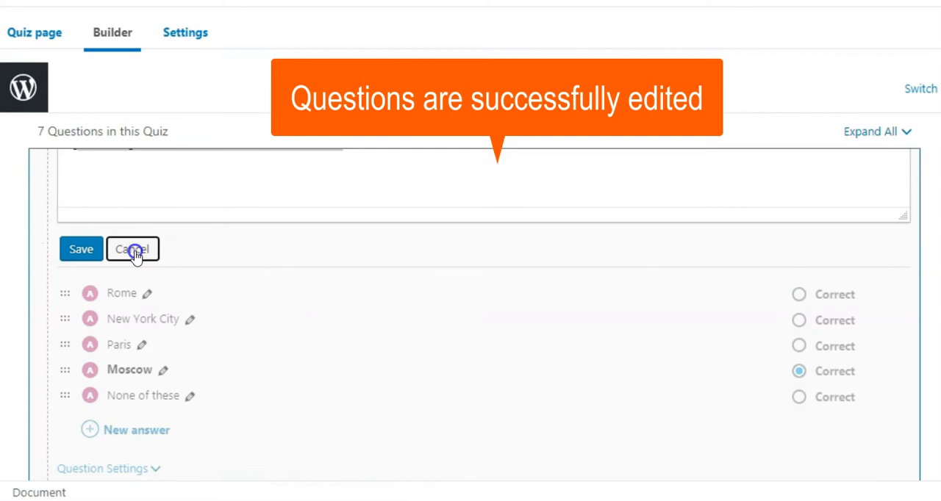
scroll(490, 352, down, 2)
- Expand the "In 1820, he published his first long poem" question and examine its question text
click(904, 272)
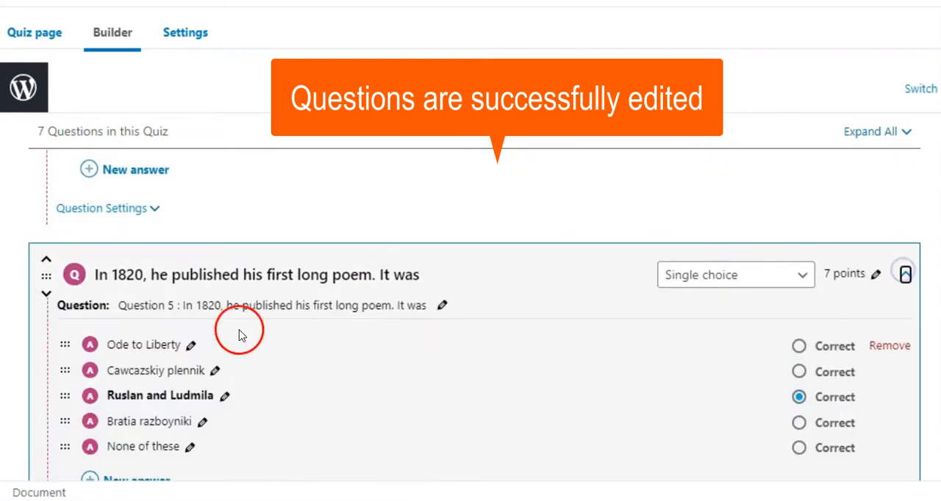
click(439, 300)
drag(485, 385, 57, 392)
scroll(399, 346, down, 4)
scroll(399, 346, down, 3)
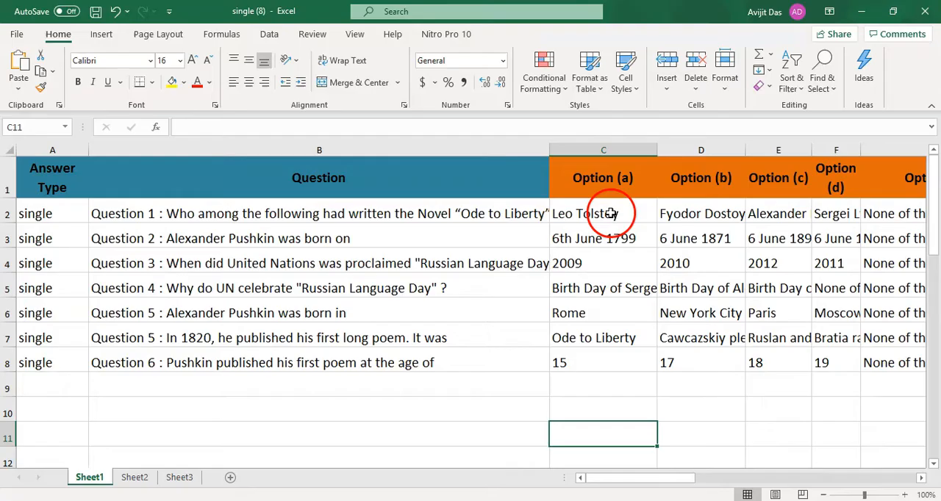
- Prefix the Option (a) text in C2 of the Excel sheet with "This is correct - "
double_click(613, 213)
text(THis)
text(s is correct Leo Tolstoy)
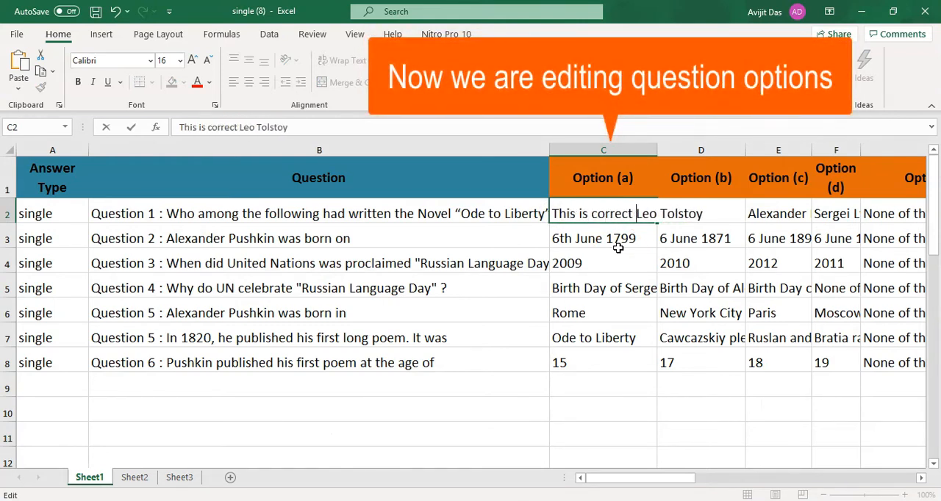
click(661, 341)
- Copy the prefix from C2 to the start of D2 and change it there to "This is incorrect - "
double_click(642, 217)
drag(643, 218, 528, 213)
key(ctrl+c)
click(682, 285)
double_click(659, 212)
key(ctrl+v)
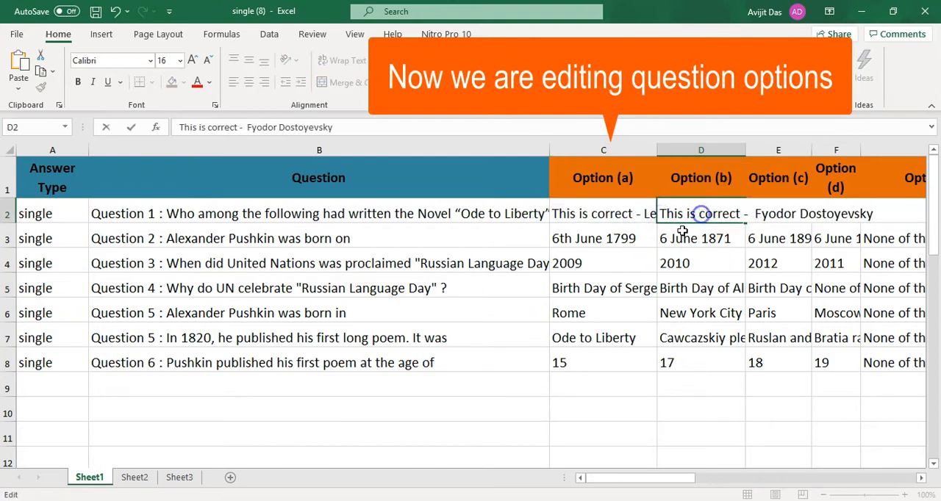
text(in)
click(693, 314)
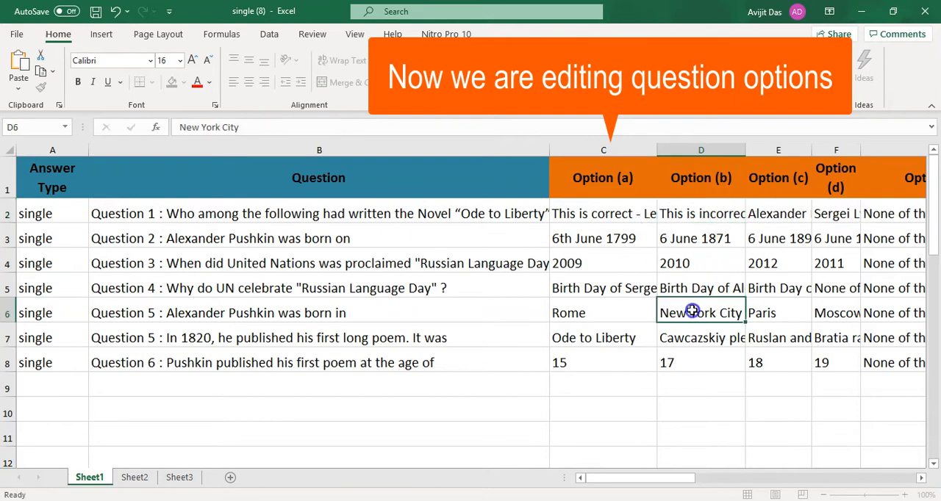
- Widen the Option (c) and Option (d) columns
click(783, 214)
drag(645, 478, 678, 474)
drag(326, 150, 468, 151)
click(213, 213)
drag(279, 150, 385, 150)
- Prefix the option texts in E2 and F2 with "This is incorrect - "
double_click(216, 211)
key(ctrl+v)
click(337, 263)
double_click(392, 212)
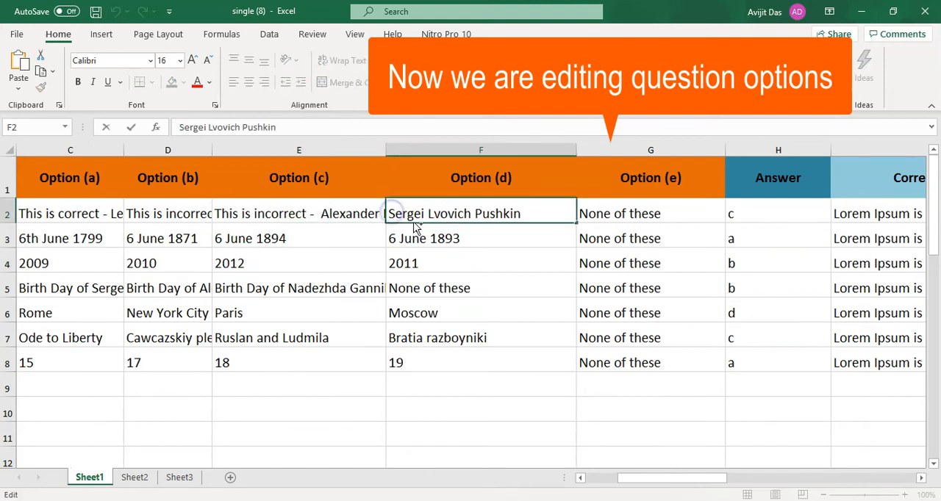
key(ctrl+v)
click(623, 210)
- Set the answer for the first question in H2 to "a"
click(777, 215)
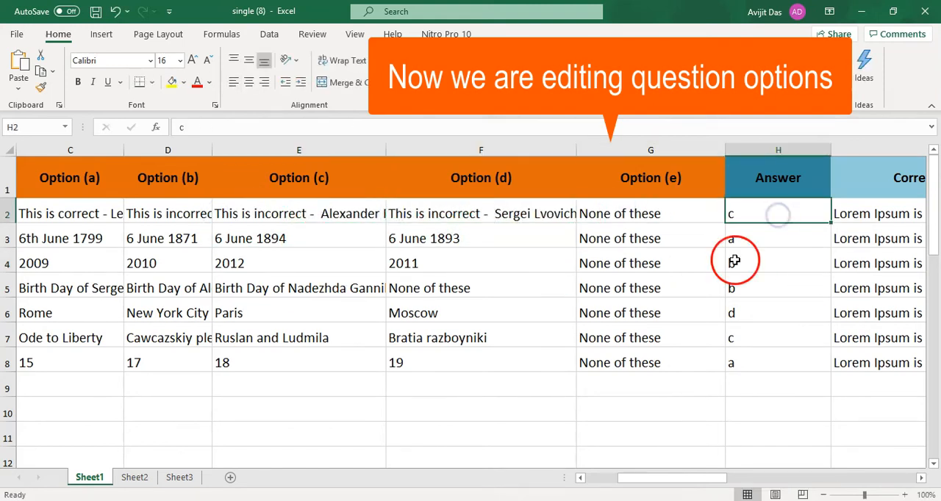
text(a)
click(764, 312)
drag(764, 215, 760, 373)
click(753, 216)
- Replace the Correct Answer Message in I2 with "Leo Tolstoy is the correct answer"
drag(699, 478, 748, 477)
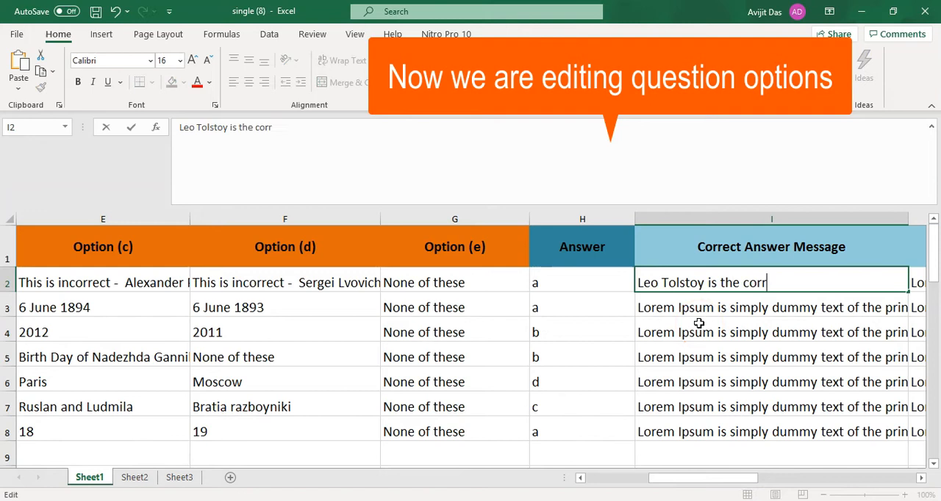
text(wer)
drag(713, 479, 753, 478)
click(610, 363)
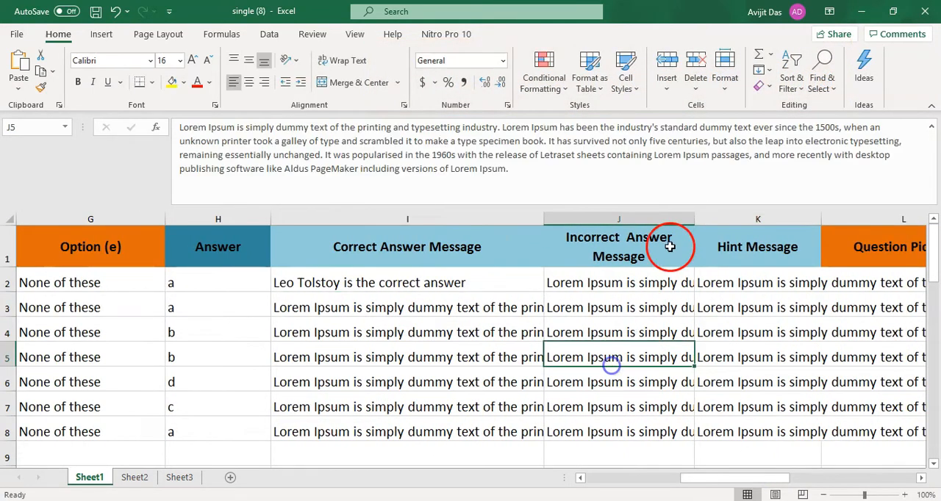
- Widen the Incorrect Answer Message column and replace the text in J2 with "Sorry ! Other than Leo Tolstoy is incorrect answer."
drag(690, 220, 922, 220)
click(693, 282)
key(Delete)
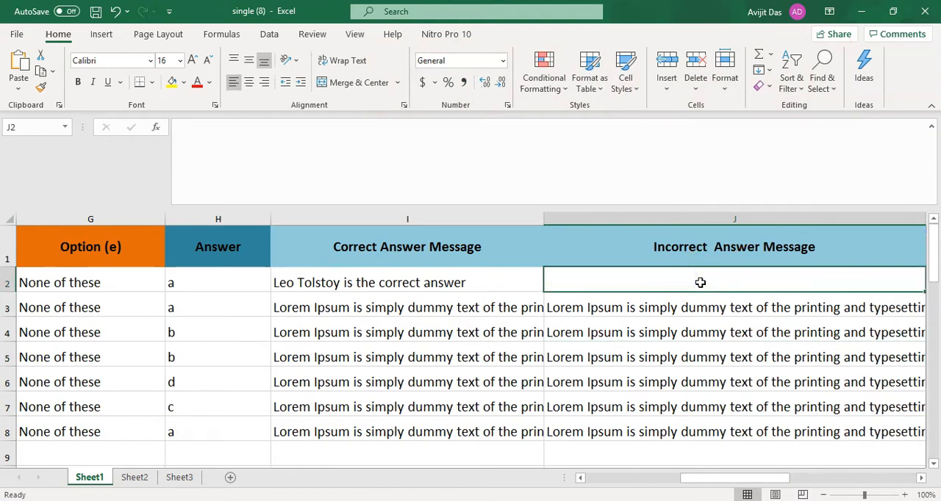
double_click(694, 285)
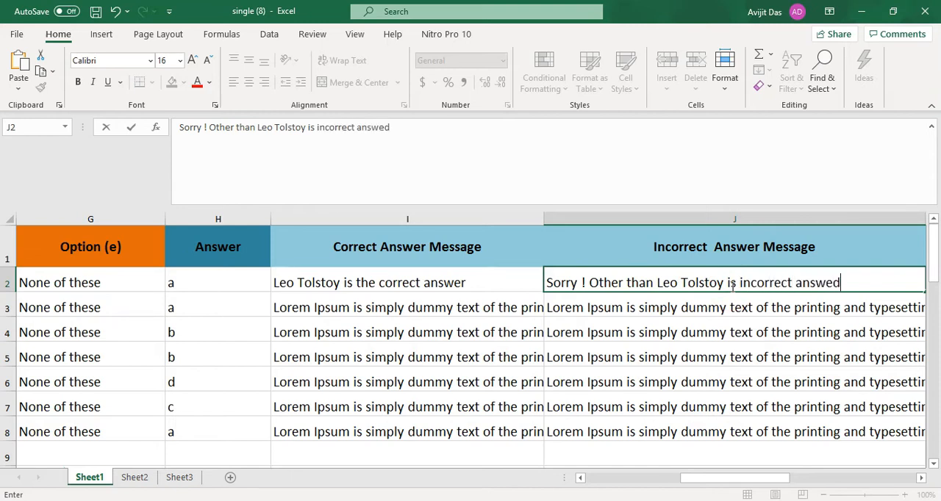
- Widen the Hint Message column and replace the text in K2 with "This is demo hints"
drag(691, 474, 760, 478)
click(476, 279)
drag(545, 190, 184, 127)
key(Delete)
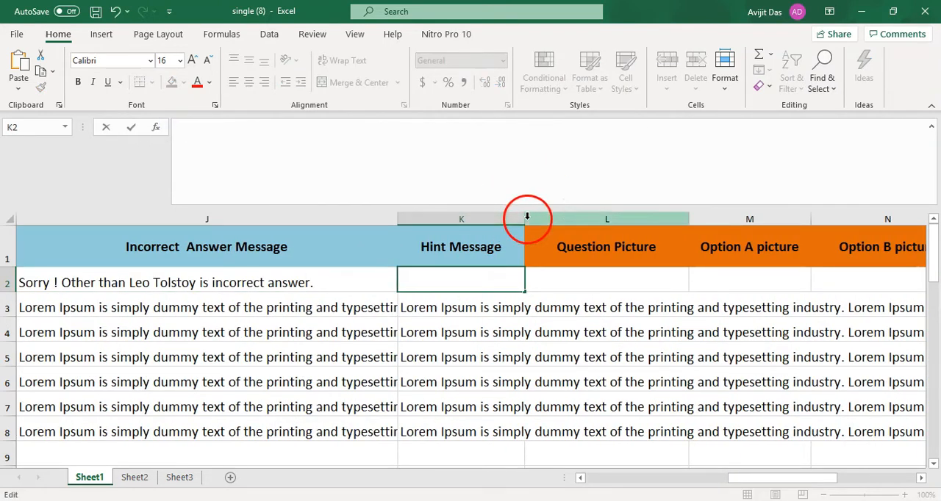
click(588, 295)
drag(524, 219, 687, 219)
click(506, 276)
text(This is demo hint)
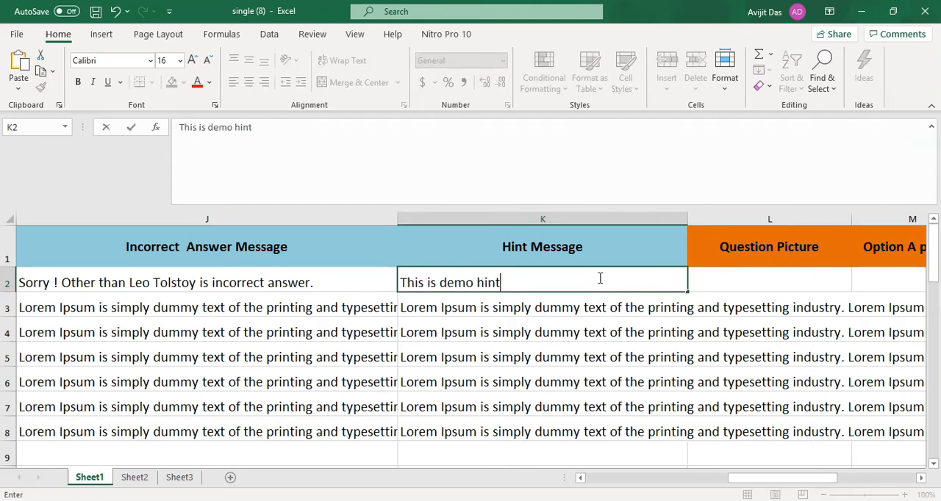
click(563, 357)
click(489, 279)
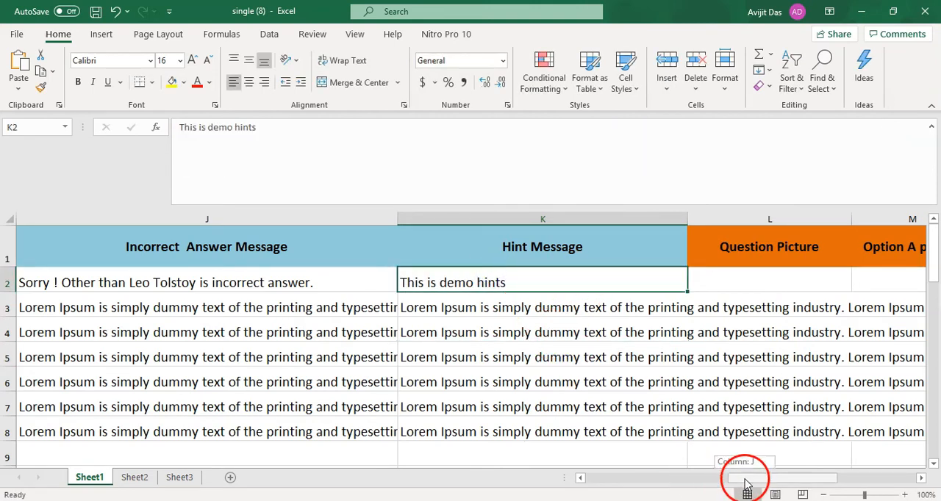
- Set the points of the first question in R2 to 10, review the edited question and save the workbook
drag(739, 479, 846, 478)
click(500, 283)
text(10)
drag(816, 477, 532, 457)
click(387, 282)
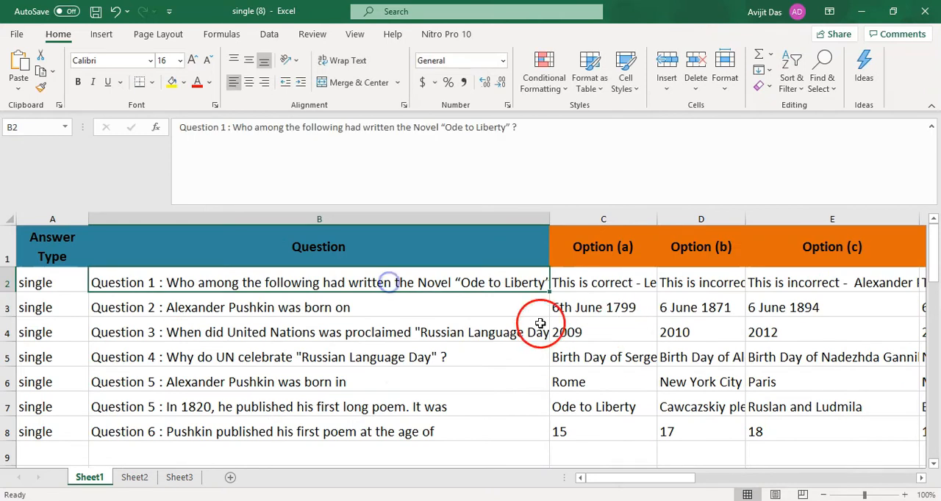
click(613, 285)
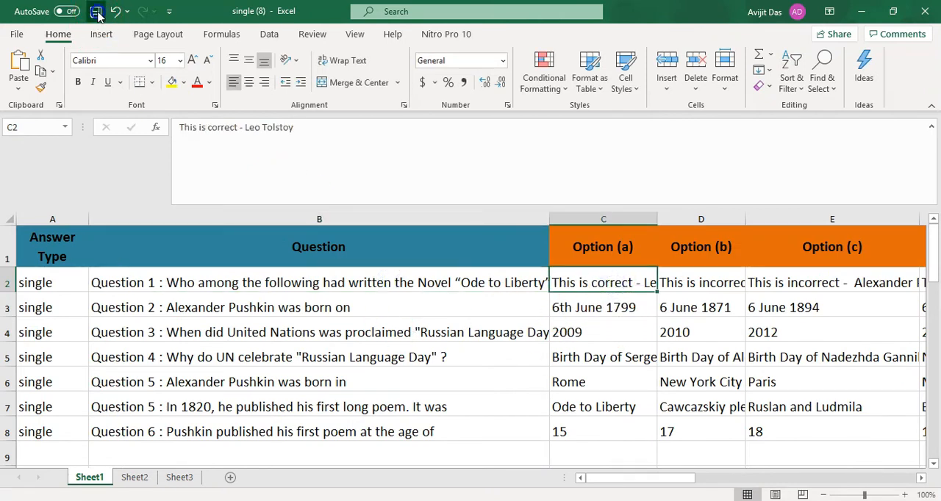
- Switch to the browser's LearnDash quiz importer, import the edited file "single (8)", and dismiss the plugin licence notice
click(621, 497)
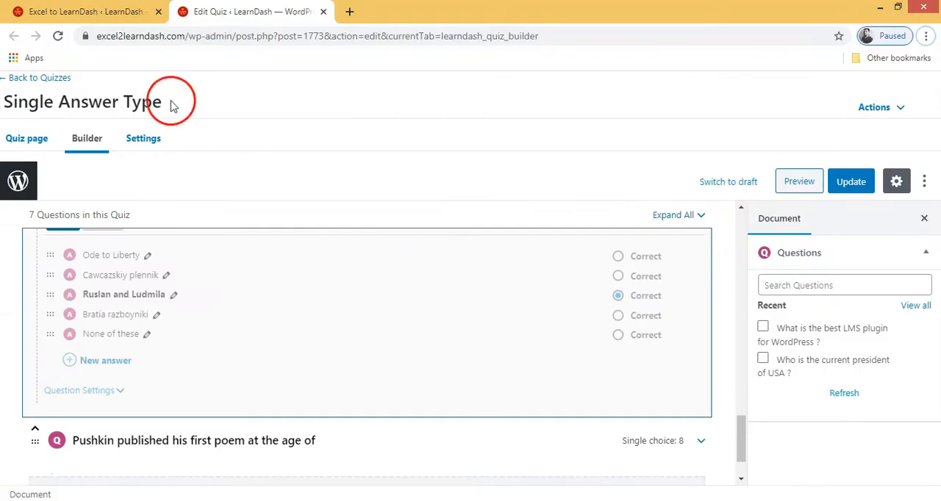
click(113, 12)
click(447, 345)
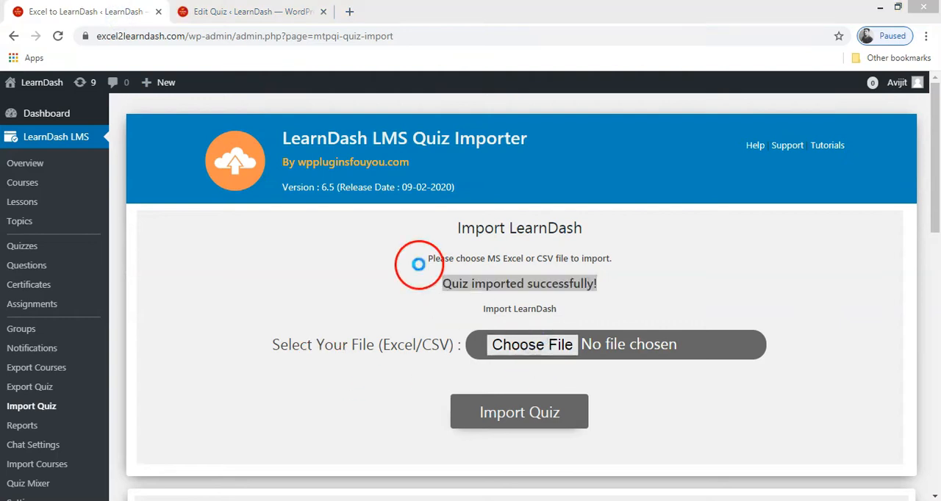
click(284, 253)
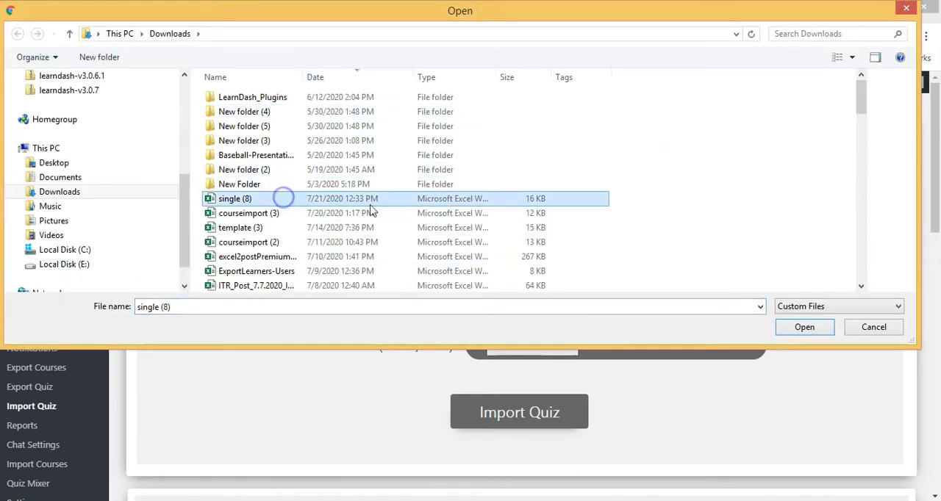
click(804, 329)
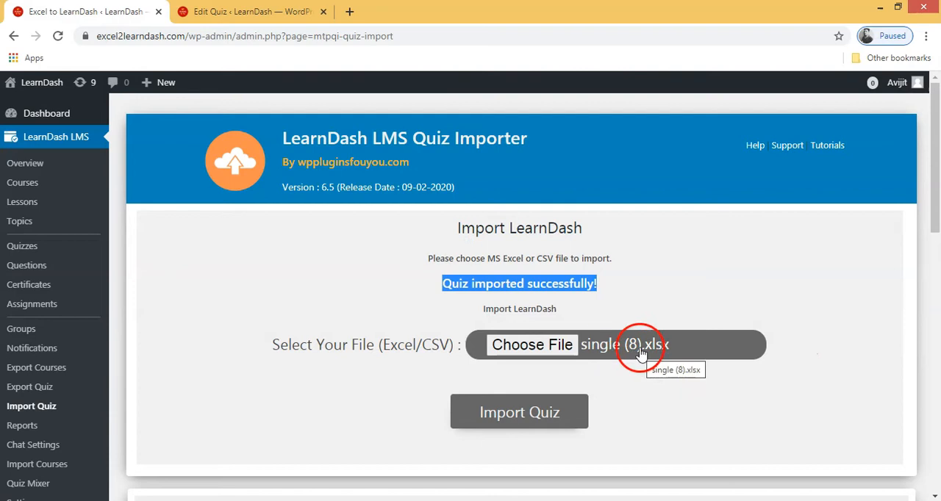
click(528, 413)
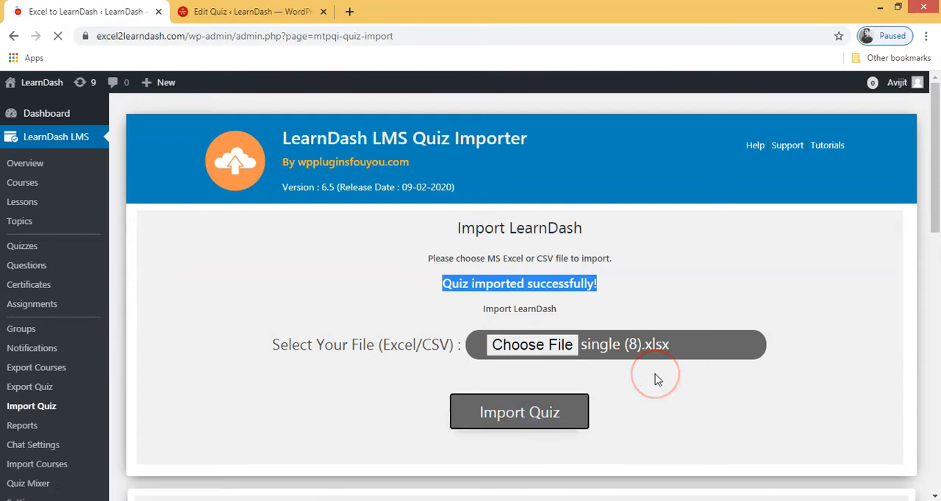
drag(440, 315, 588, 314)
click(887, 259)
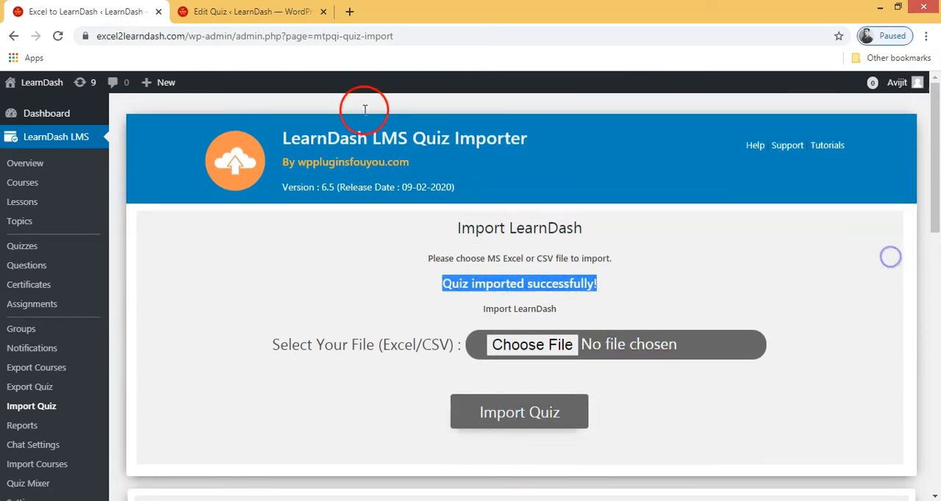
- Return to the builder page of the "Single Answer Type" quiz and reload it to load the imported changes
click(248, 11)
triple_click(295, 327)
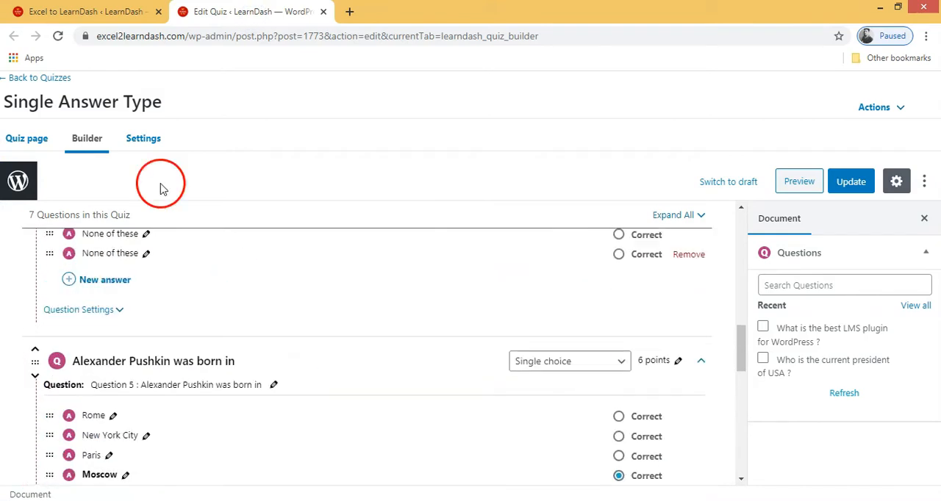
click(57, 36)
click(541, 122)
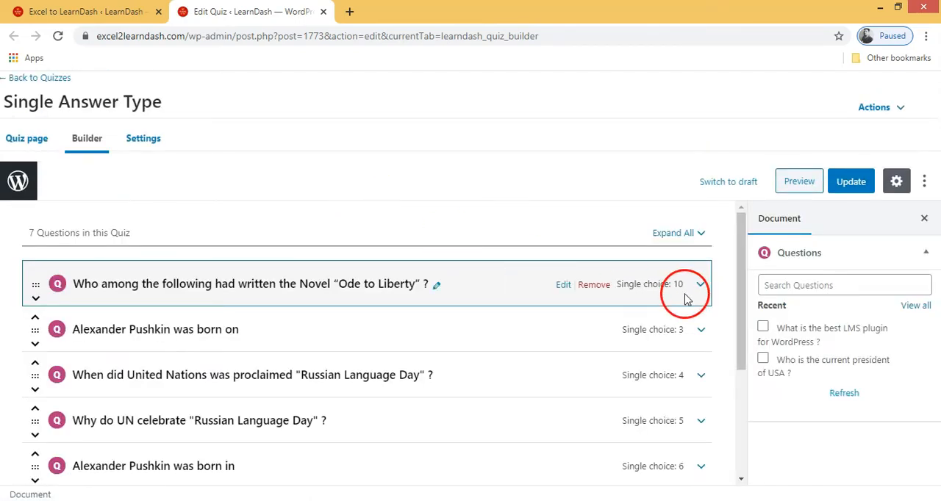
- Expand the "Ode to Liberty" question and its question settings to check the points, answer options and correct answer
click(699, 284)
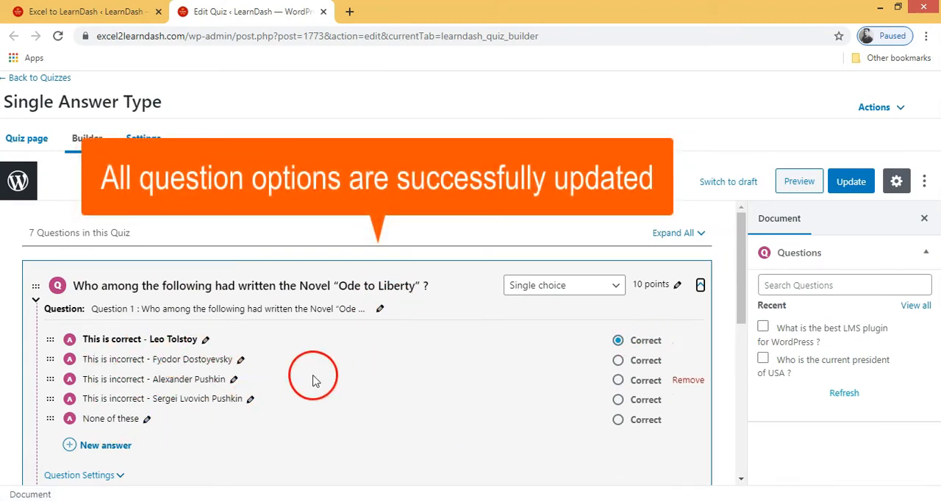
scroll(305, 374, down, 1)
click(120, 388)
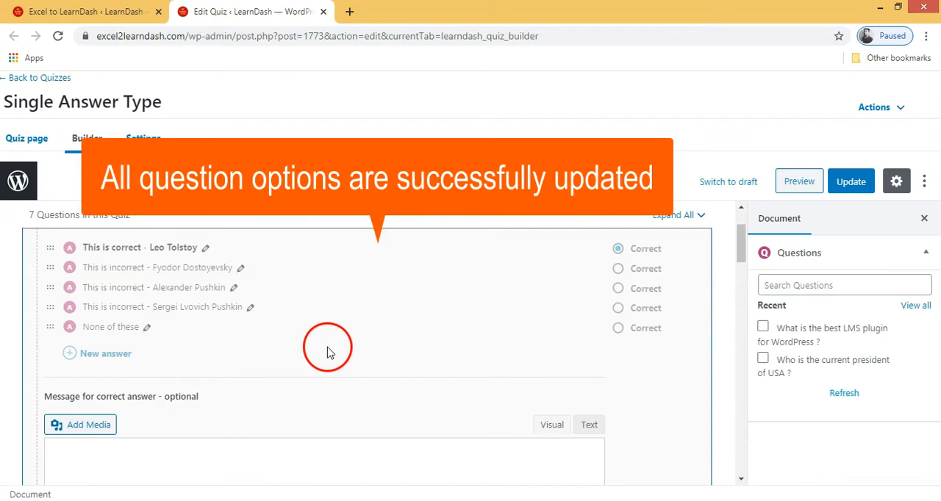
- Examine the correct answer message, incorrect answer message and solution hint of the "Ode to Liberty" question
scroll(328, 352, down, 5)
drag(164, 347, 45, 342)
scroll(251, 367, up, 1)
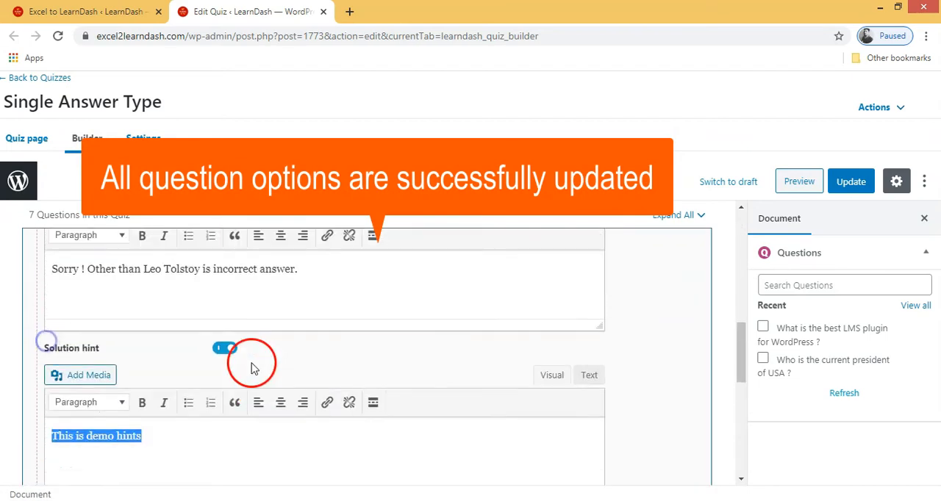
scroll(251, 368, up, 1)
drag(307, 346, 38, 341)
scroll(231, 367, up, 3)
scroll(226, 372, up, 1)
drag(213, 329, 46, 327)
scroll(216, 350, up, 3)
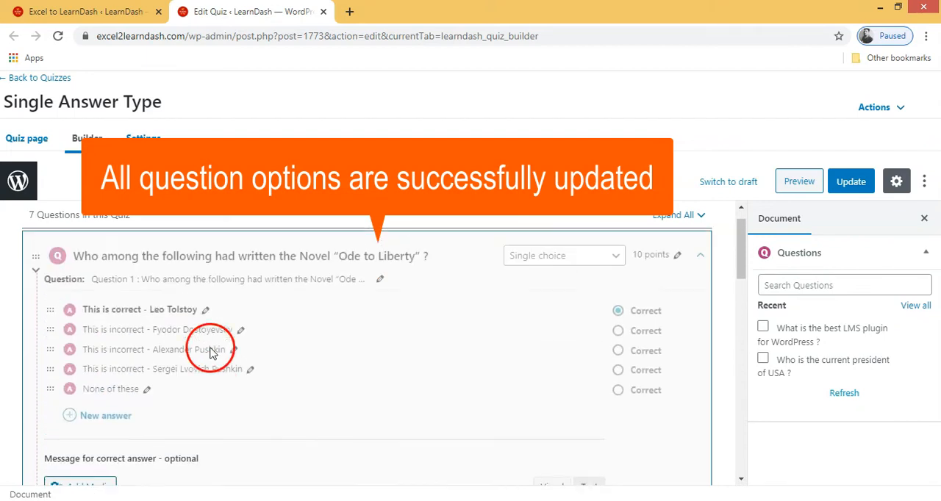
scroll(216, 350, down, 6)
drag(145, 320, 49, 316)
click(259, 352)
scroll(257, 352, up, 8)
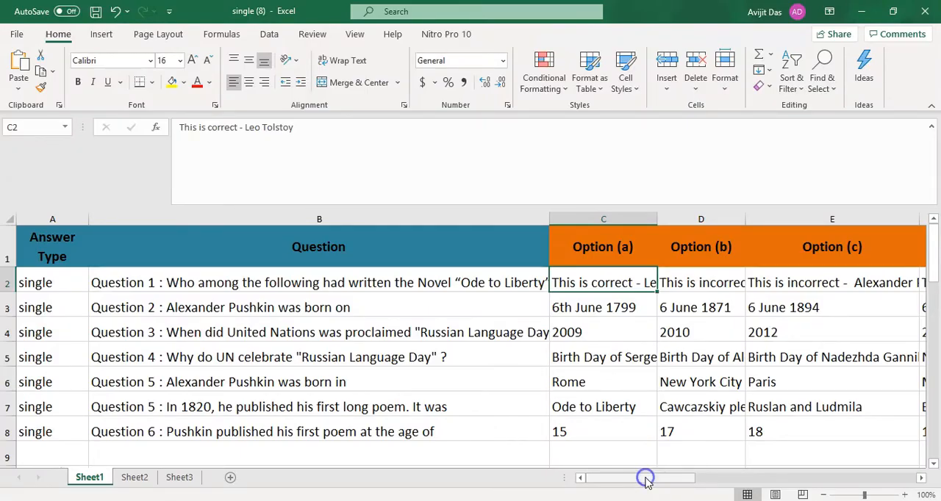
- Switch to Excel, widen the Question Title column and wrap the text of the first question's title in T2
drag(645, 483, 905, 457)
drag(757, 219, 920, 220)
click(745, 283)
click(338, 72)
- Add a second question mark to the title in T2, ending it with "Ode to Liberty" ??, and save the workbook
double_click(577, 295)
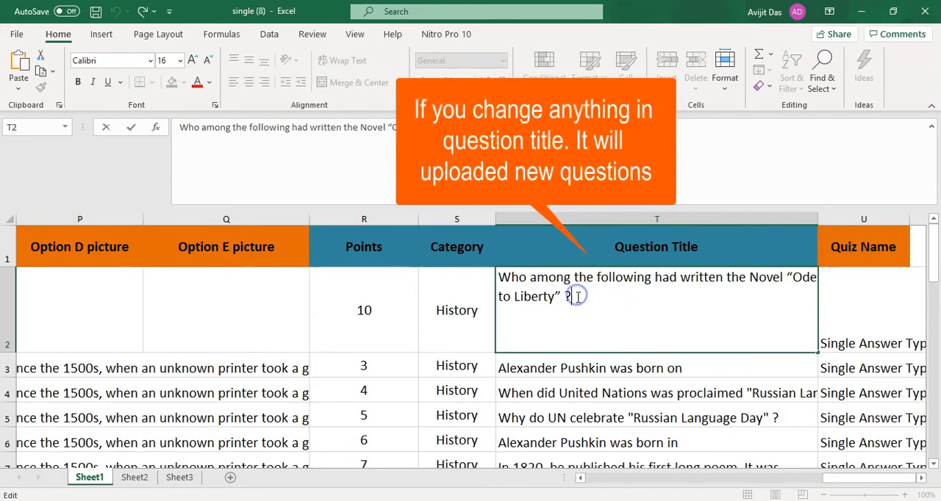
drag(595, 301, 491, 272)
click(584, 314)
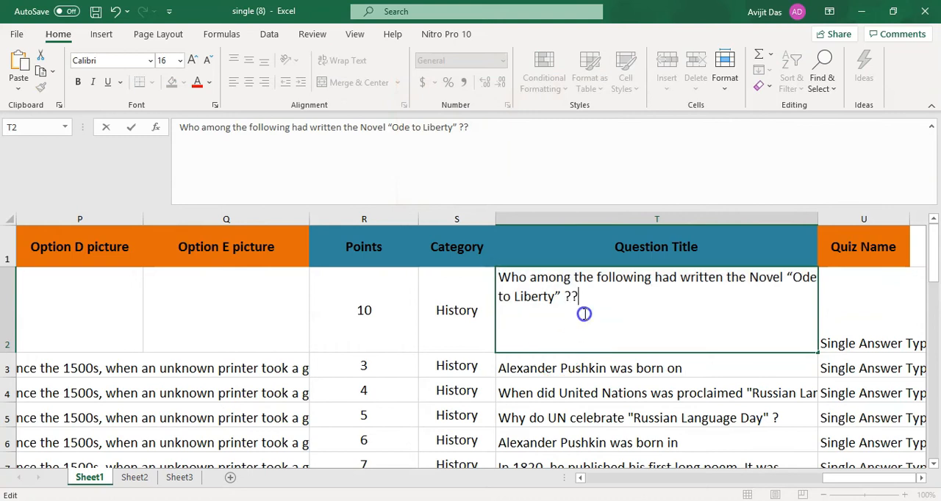
drag(544, 291, 490, 279)
click(594, 315)
drag(573, 295, 572, 315)
click(600, 341)
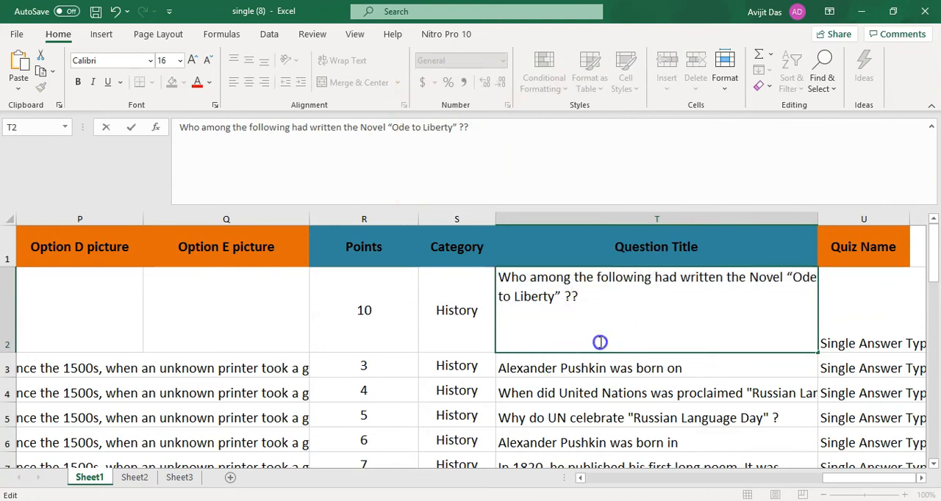
drag(831, 483, 563, 476)
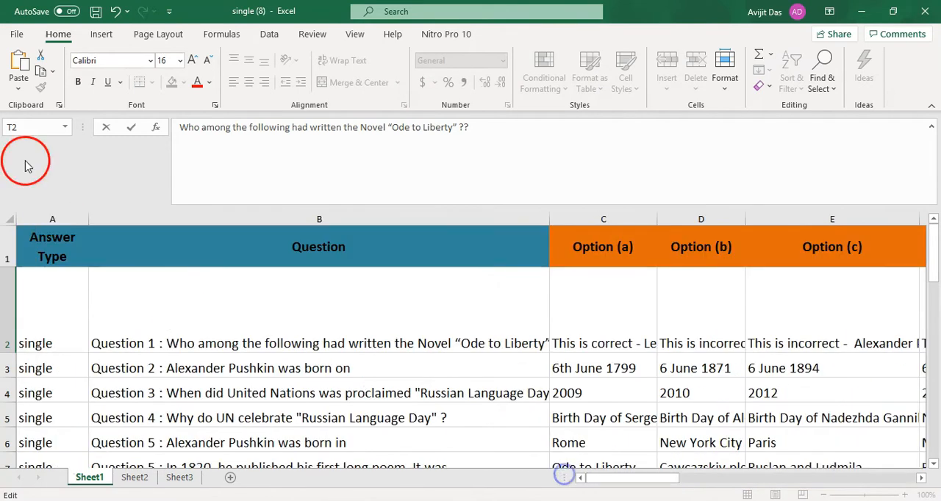
click(94, 14)
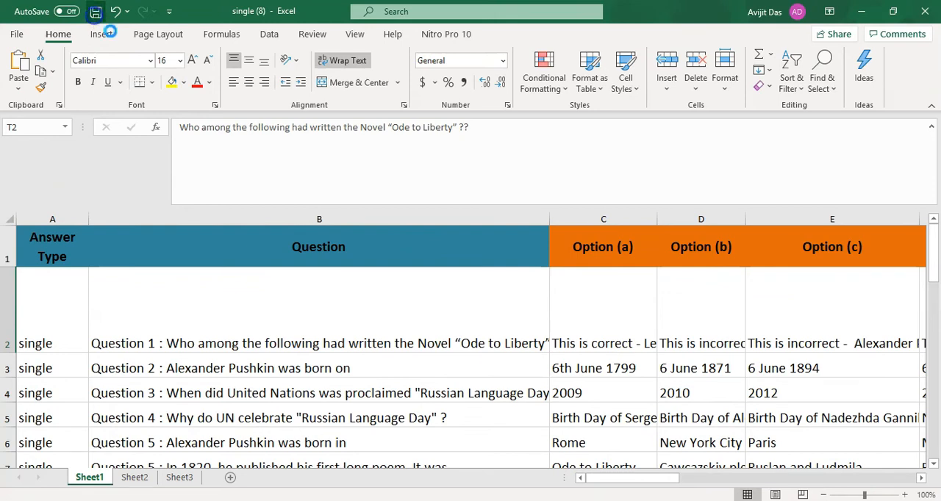
- Switch to the quiz importer in the browser and import "single (8)" again with the modified question title
click(629, 500)
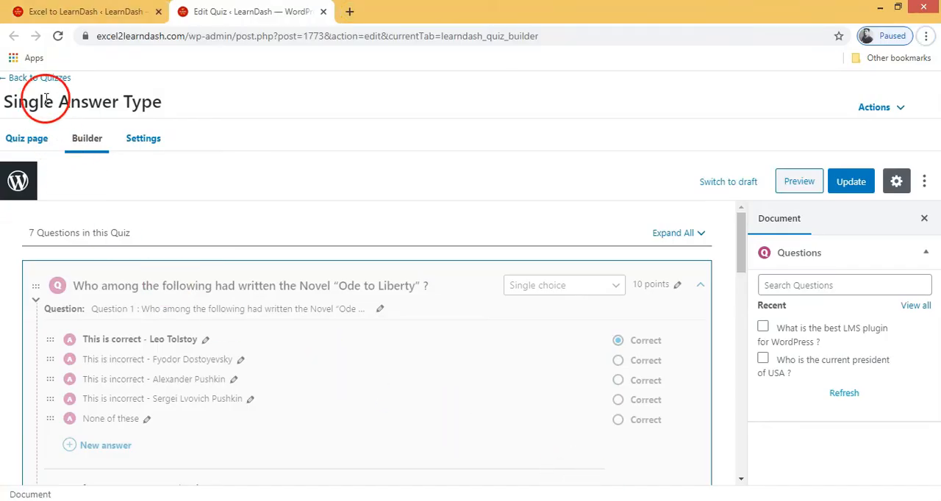
click(81, 11)
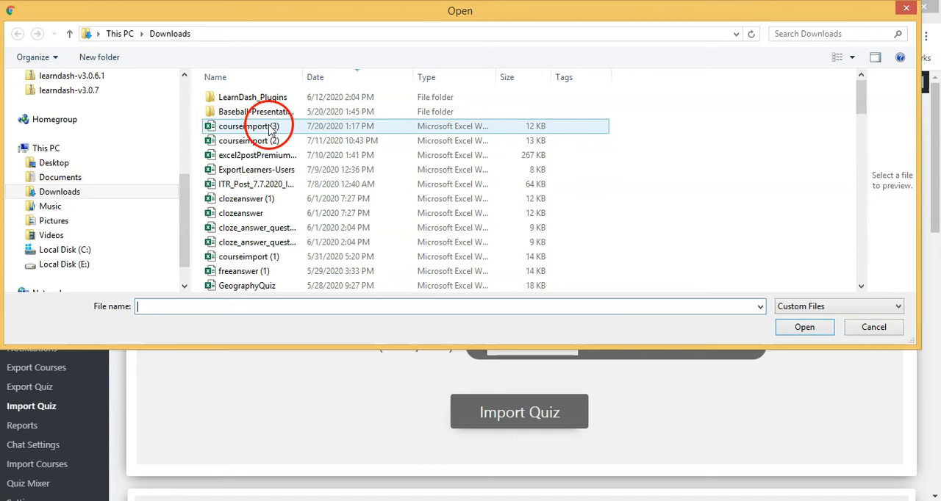
click(264, 199)
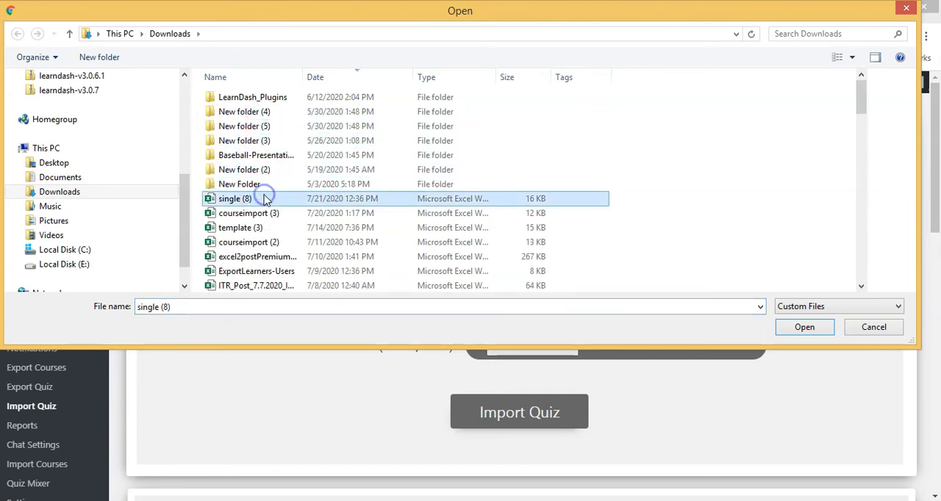
click(784, 328)
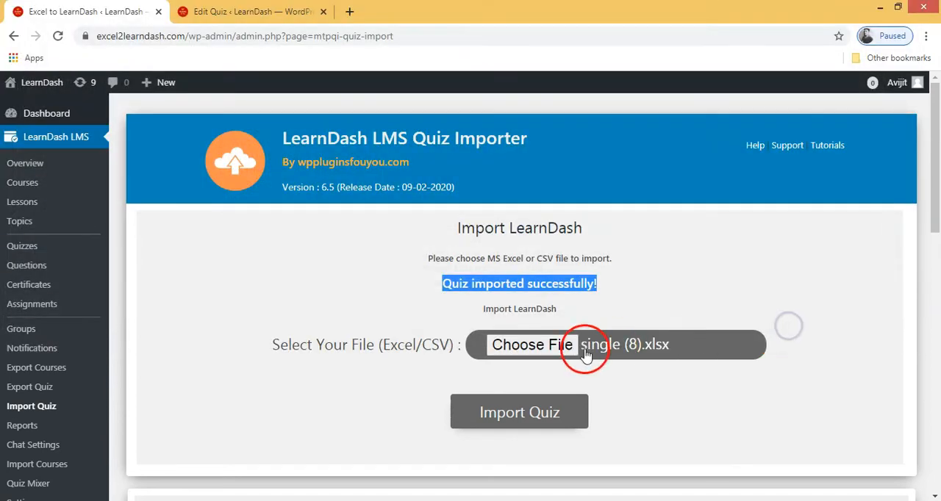
click(544, 422)
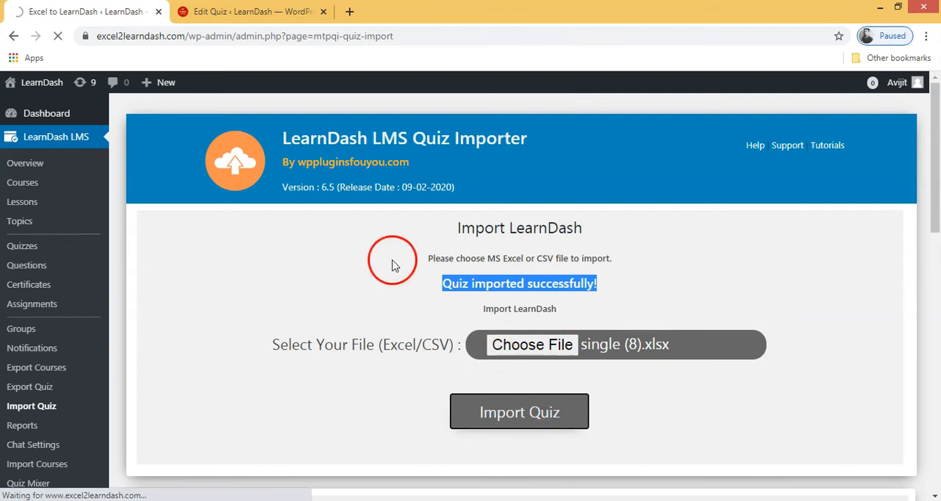
click(256, 15)
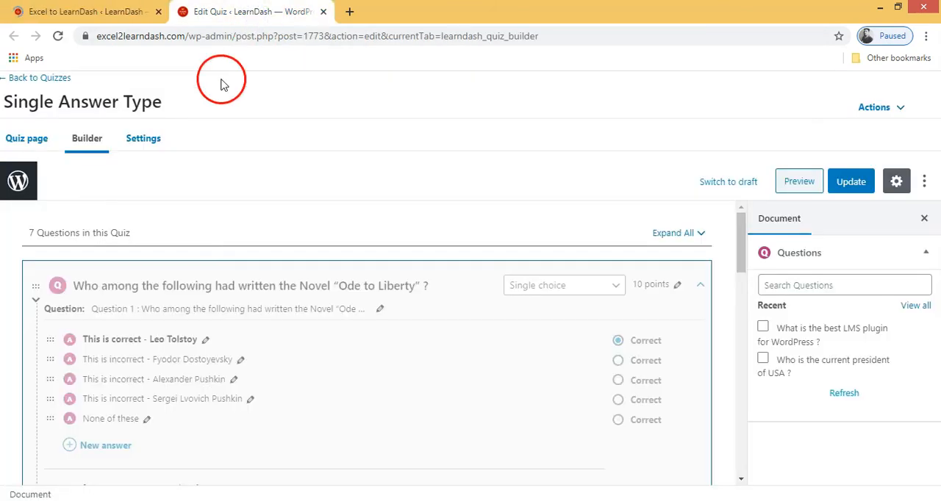
click(71, 10)
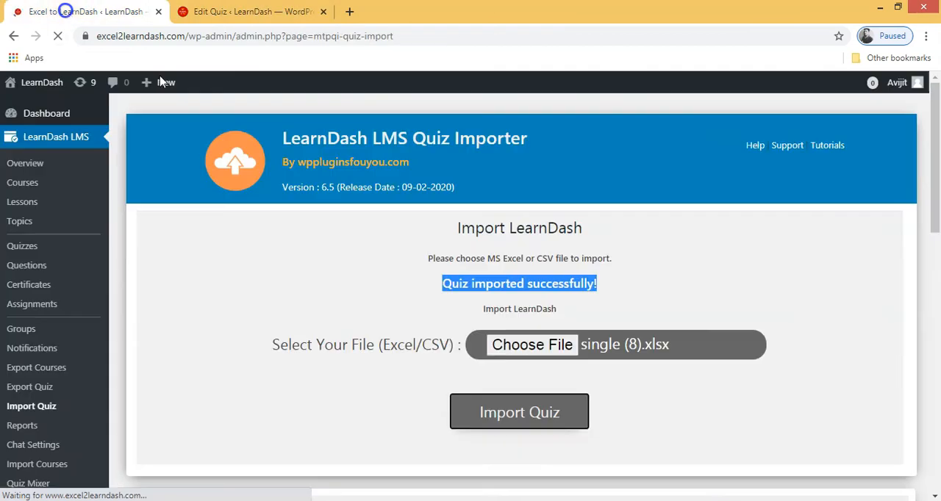
drag(433, 317, 622, 316)
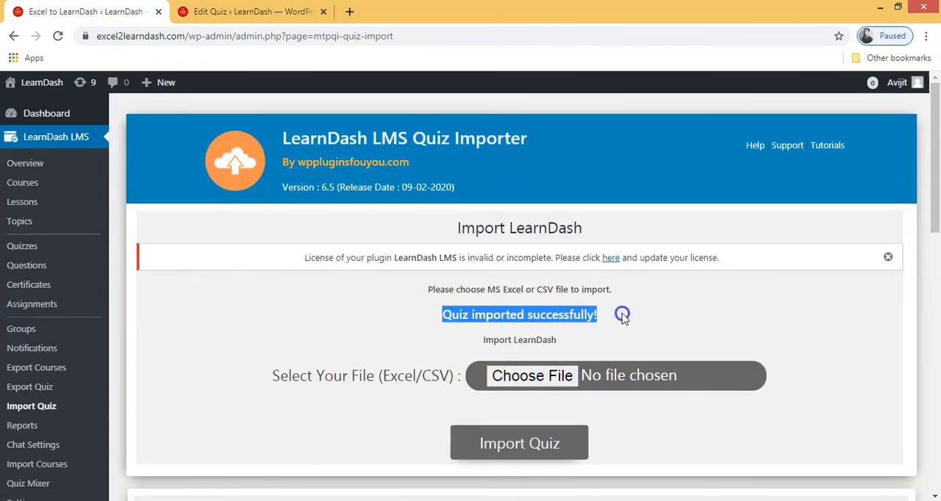
- Go back to the "Single Answer Type" quiz builder and reload the page, accepting the loss of unsaved changes
click(257, 13)
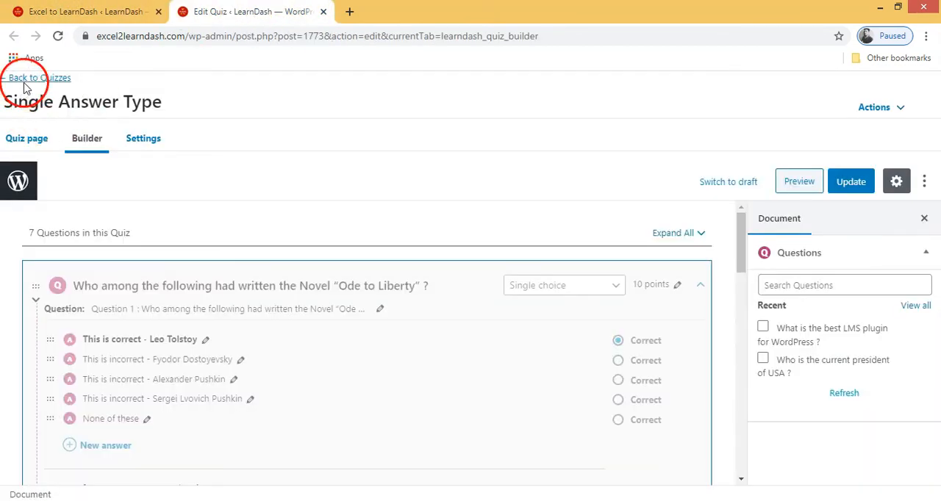
click(559, 35)
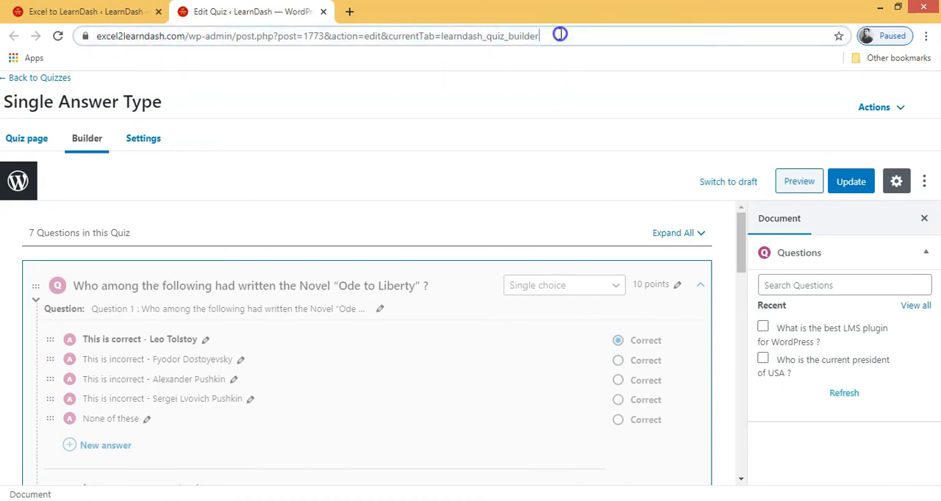
key(Return)
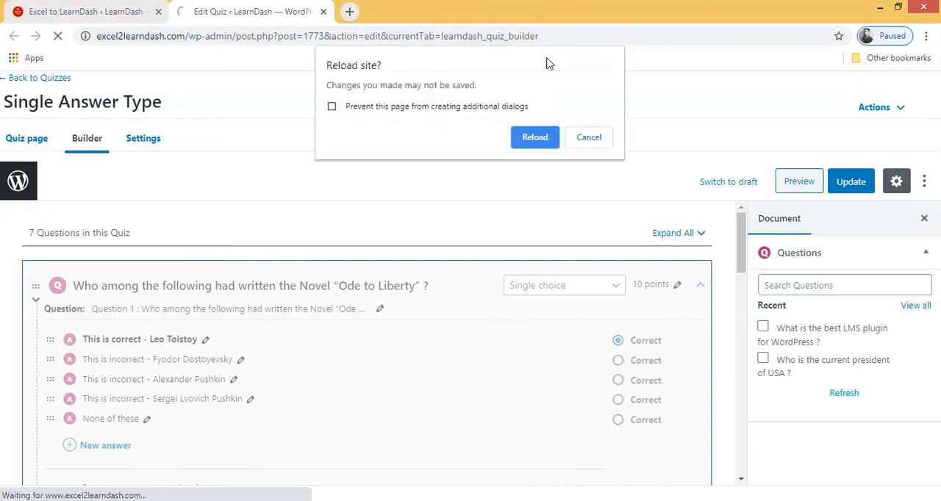
click(526, 160)
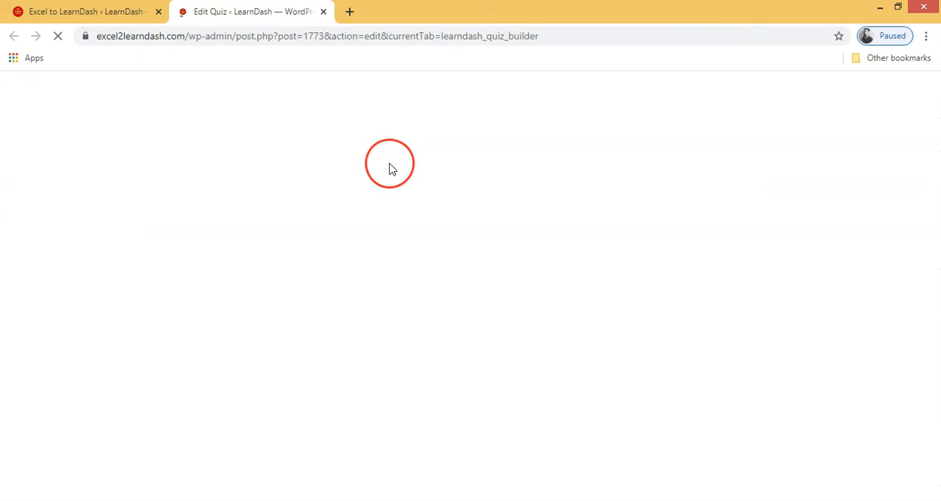
- Check the quiz's question count and look through the question list for the entry with the modified title
click(26, 230)
drag(26, 230, 56, 233)
click(28, 233)
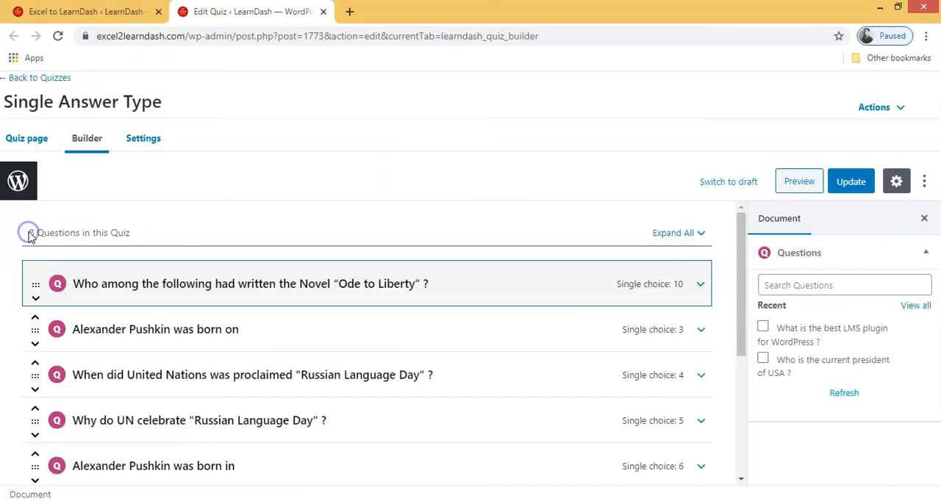
triple_click(29, 234)
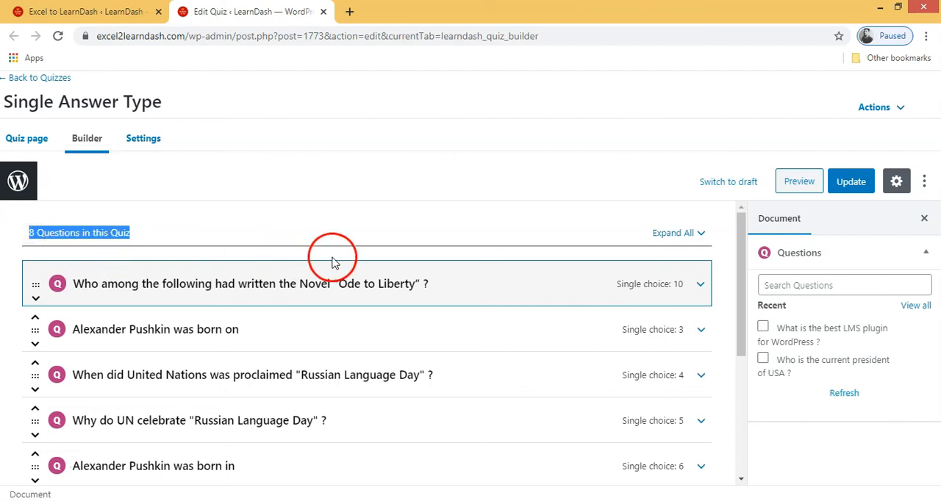
scroll(329, 259, down, 5)
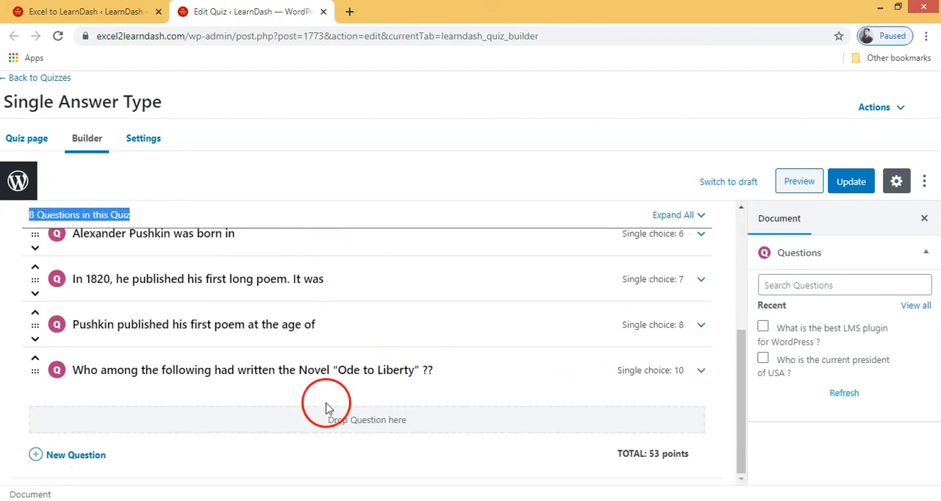
- Open the title of the question ending in "Ode to Liberty" ?? for editing and expand the question to check its answers
click(444, 373)
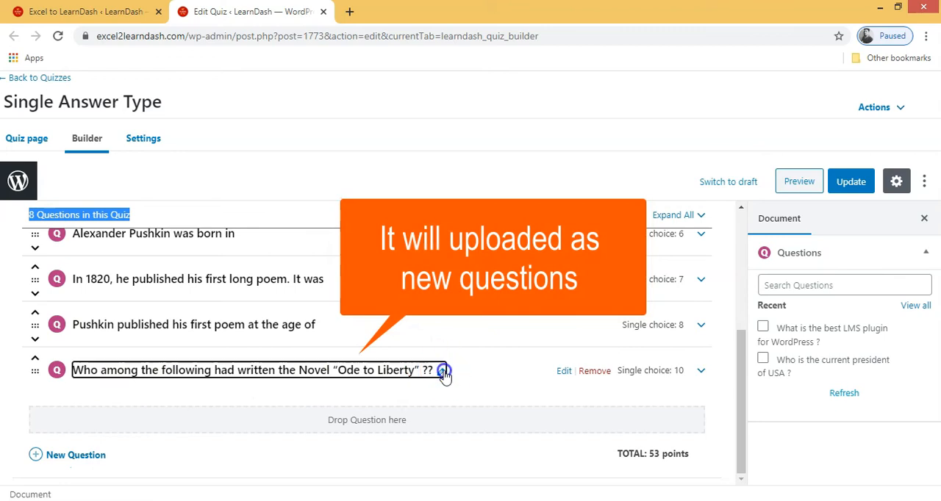
drag(305, 373, 77, 372)
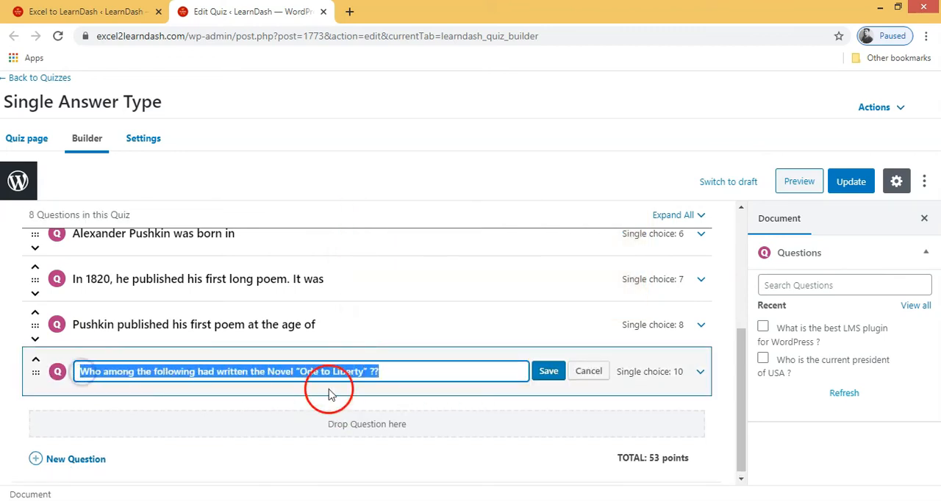
click(704, 375)
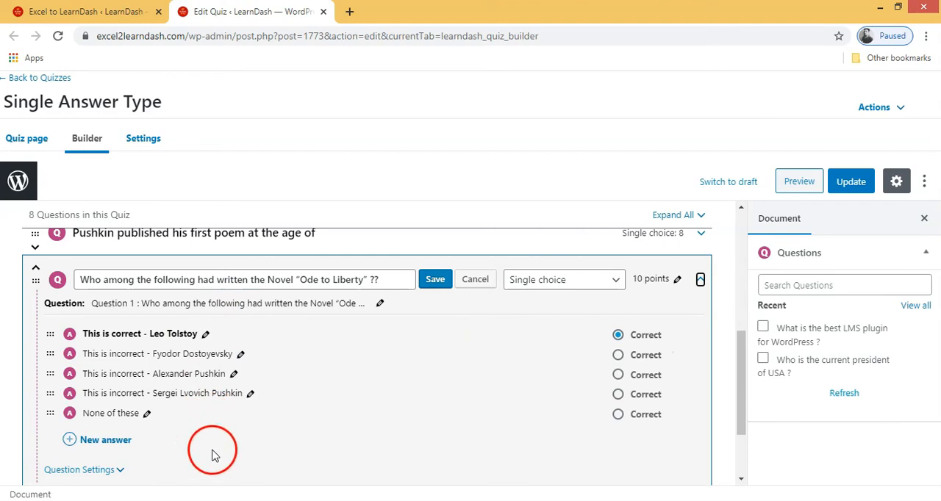
- Open the expanded question's settings and review its solution hint and its messages for incorrect and correct answers
scroll(220, 430, down, 2)
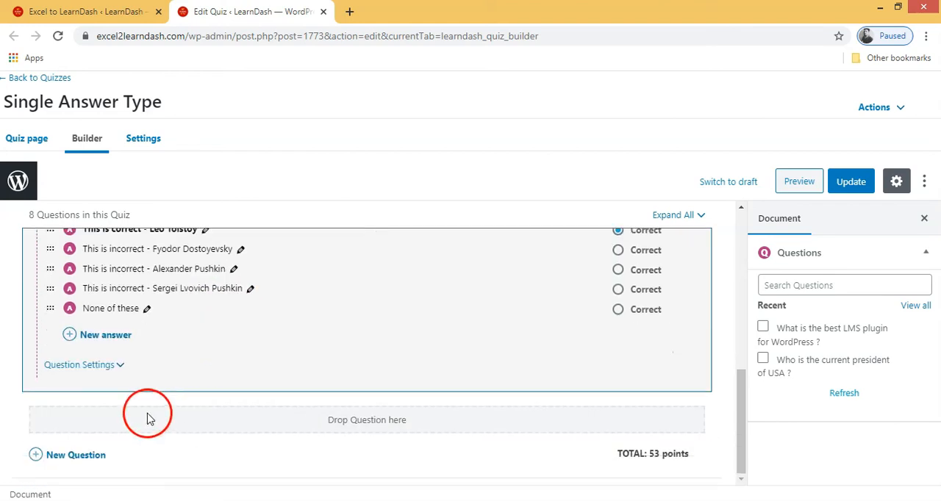
click(118, 365)
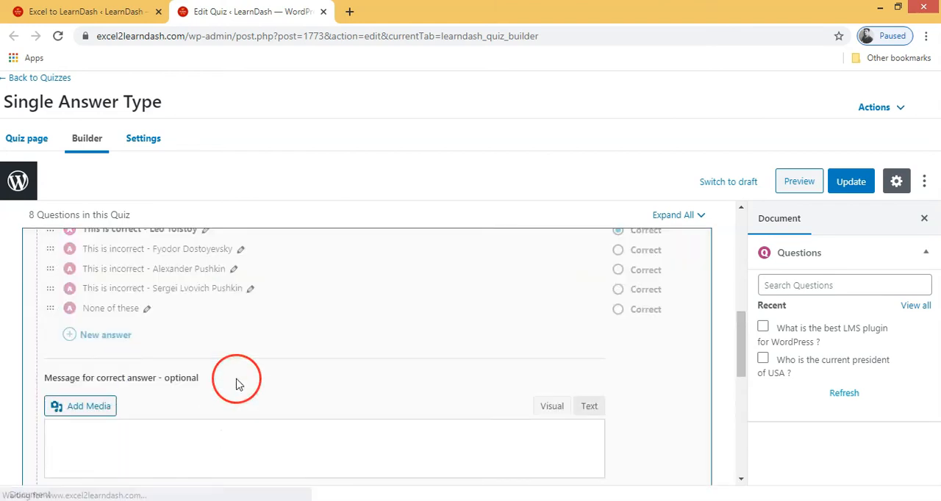
scroll(236, 383, down, 5)
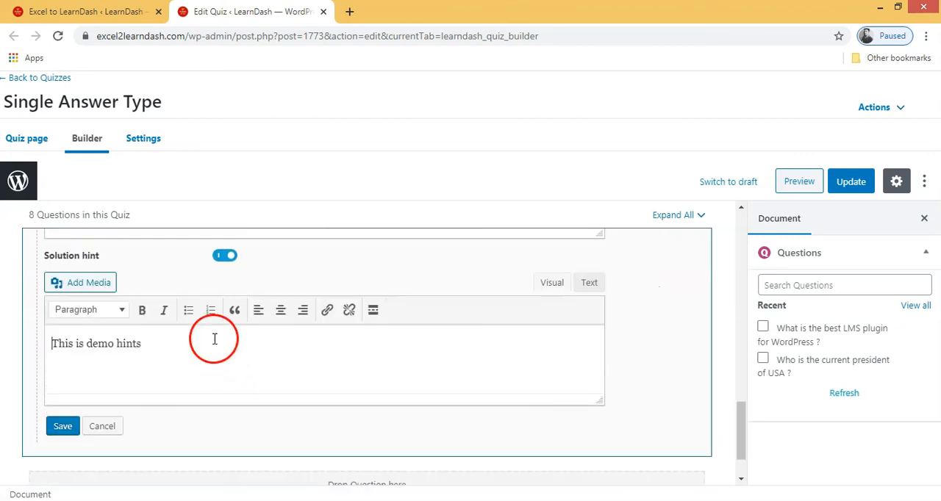
drag(163, 347, 34, 336)
scroll(157, 353, up, 3)
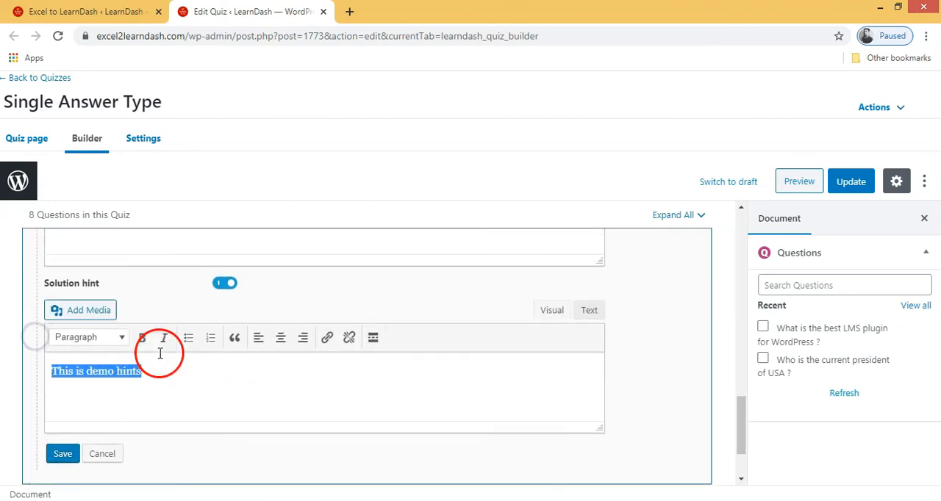
drag(247, 356, 44, 356)
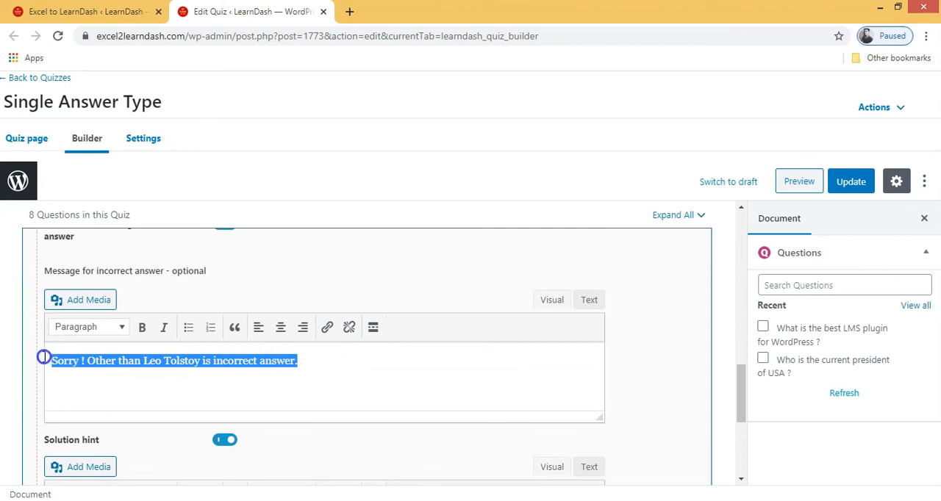
scroll(191, 360, up, 5)
drag(231, 416, 75, 419)
scroll(247, 365, up, 5)
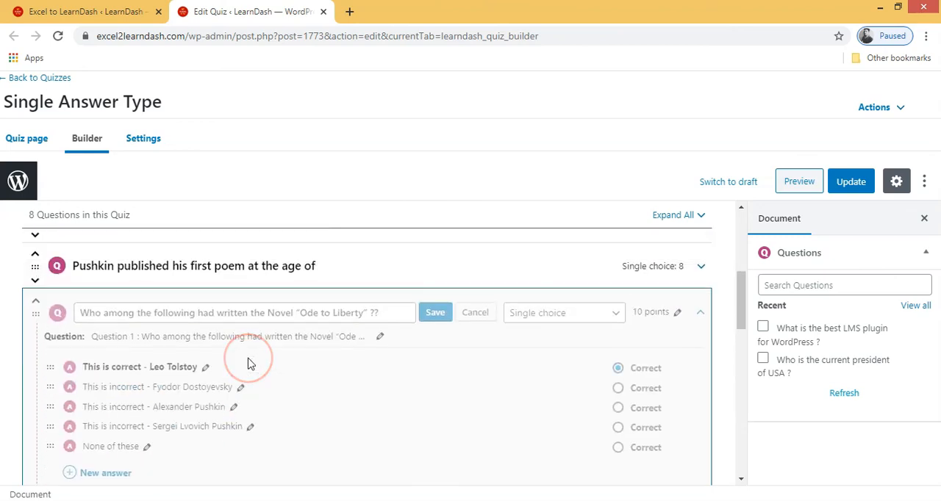
scroll(249, 358, down, 2)
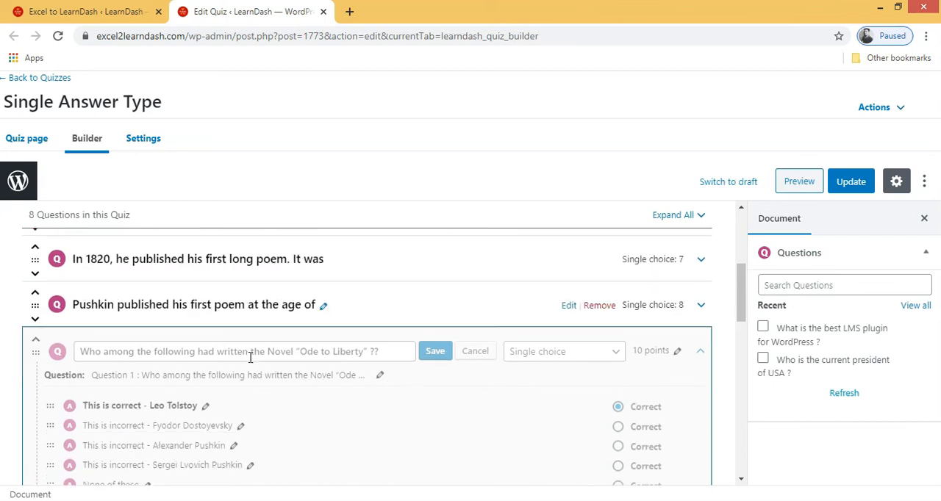